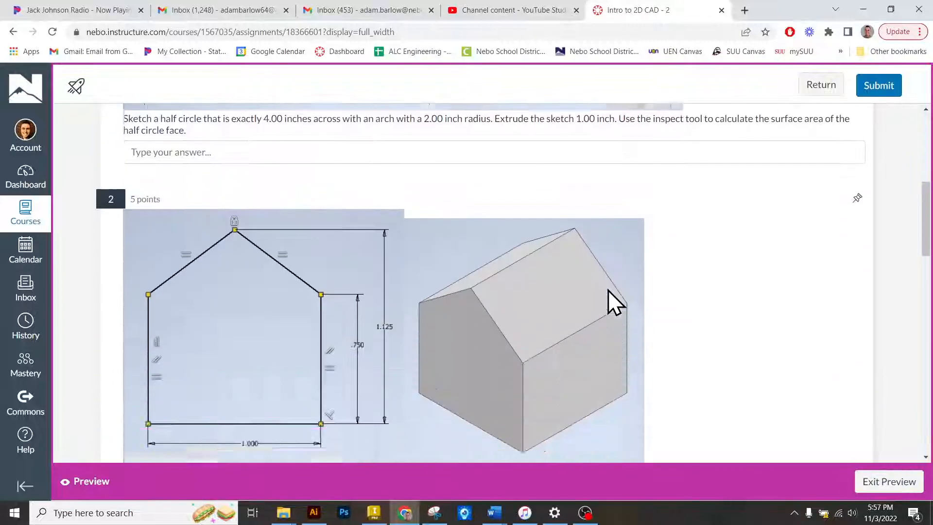
Review the sketches, dimensions and extrusion instructions for all four questions of the Intro to 2D CAD - 2 assignment
scroll(306, 258, "down", 6)
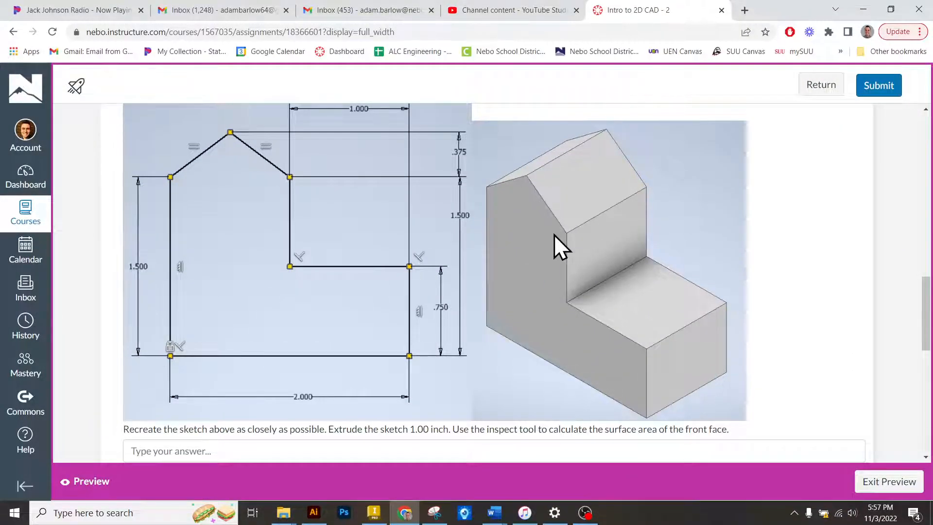
scroll(554, 234, "down", 8)
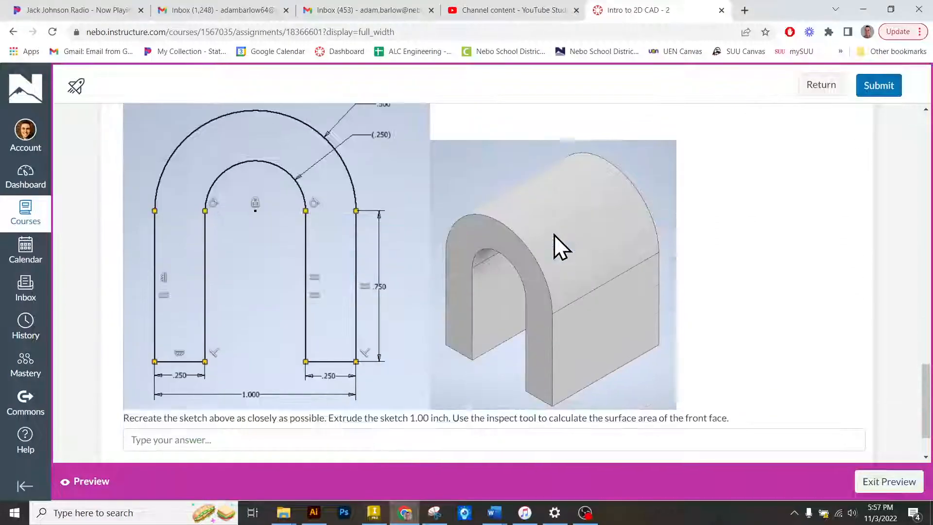
scroll(334, 247, "up", 15)
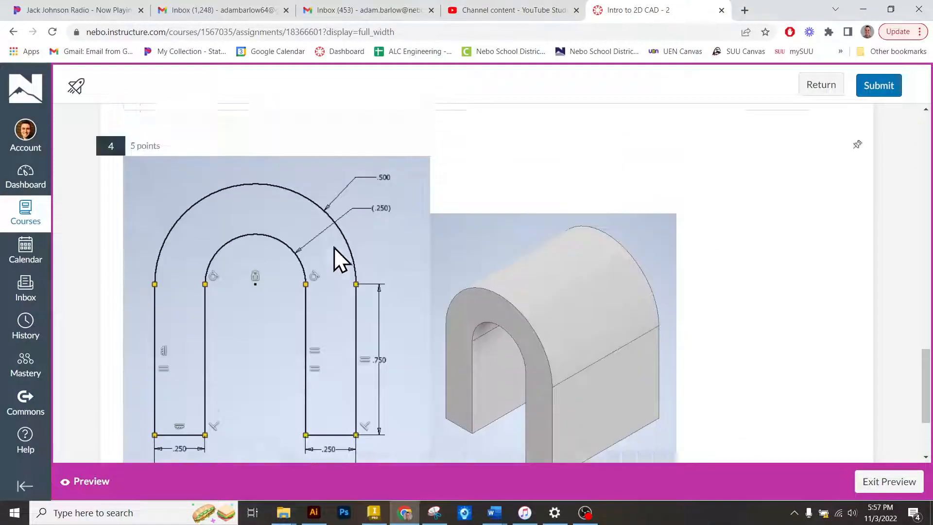
scroll(334, 246, "up", 8)
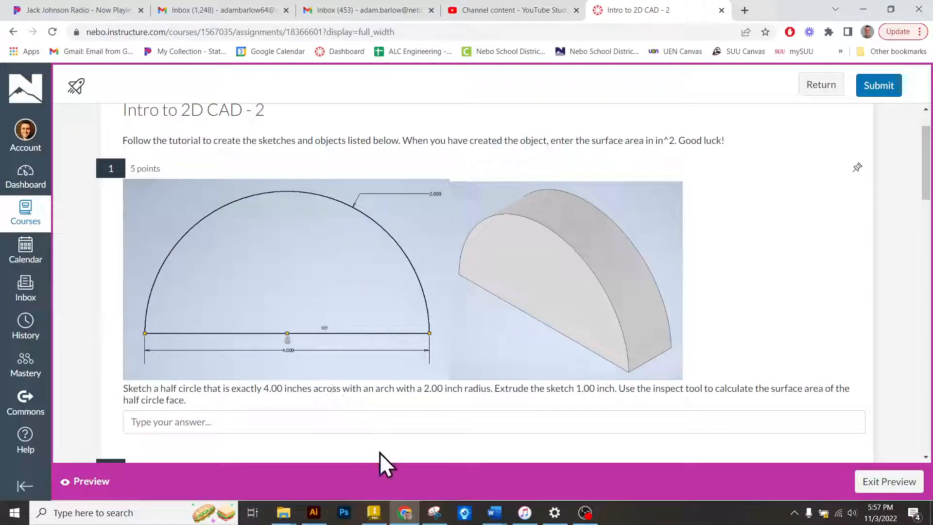
Switch to Inventor and close the open parts Part18, Part17, Part16 and Part15 without saving them
left_click(374, 512)
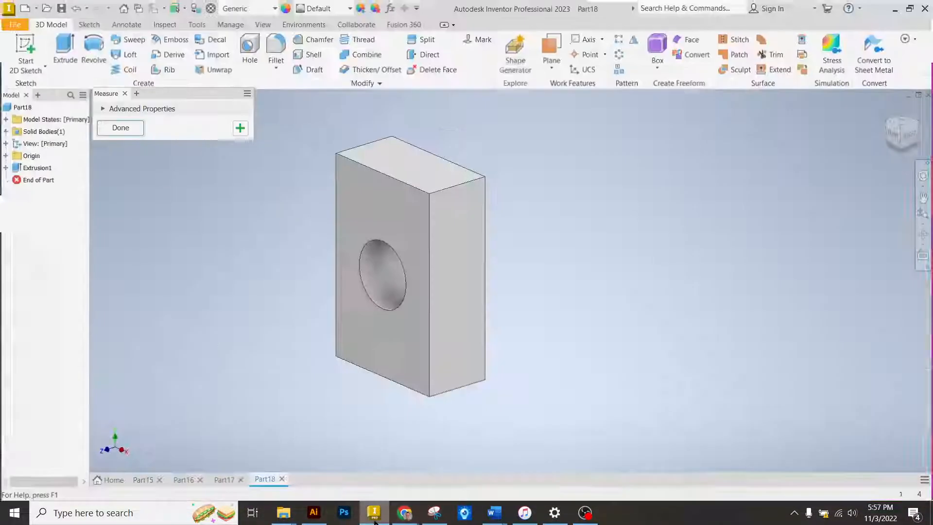
left_click(281, 479)
left_click(440, 274)
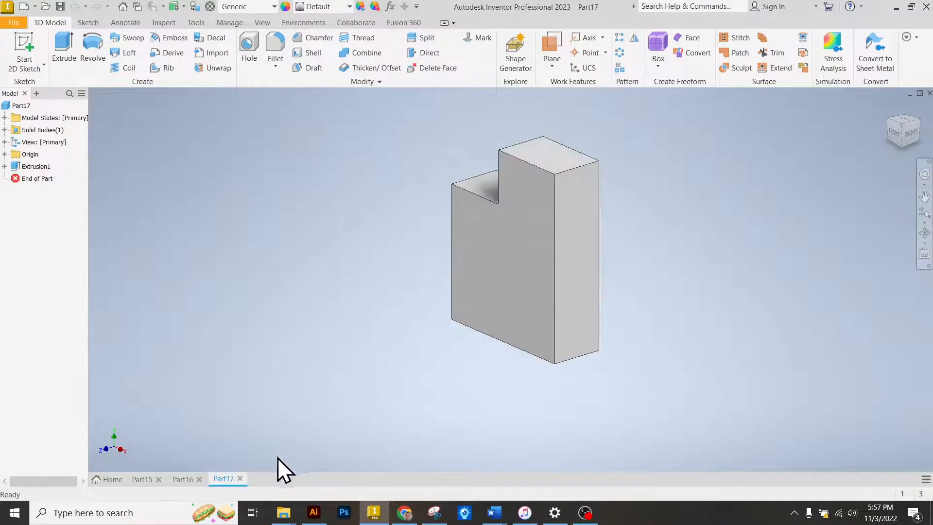
left_click(240, 478)
left_click(439, 273)
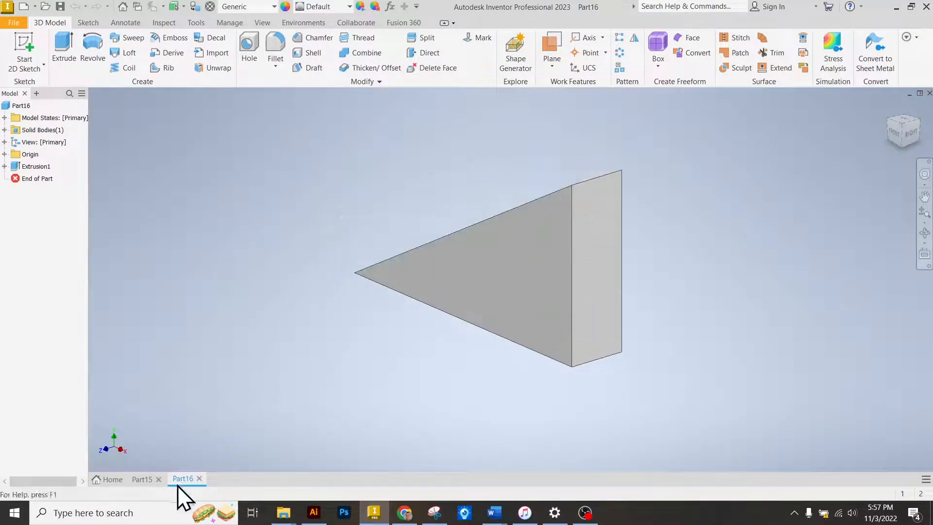
left_click(199, 478)
left_click(439, 272)
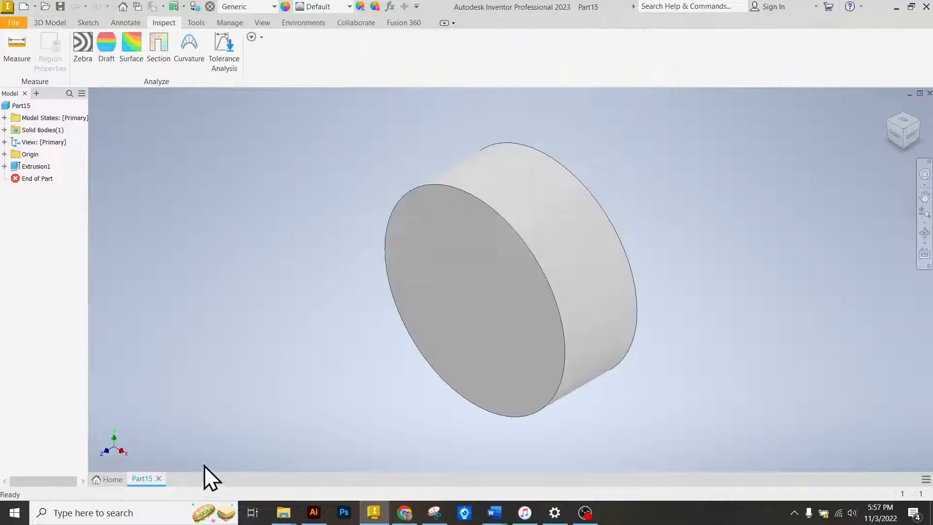
left_click(158, 478)
left_click(437, 272)
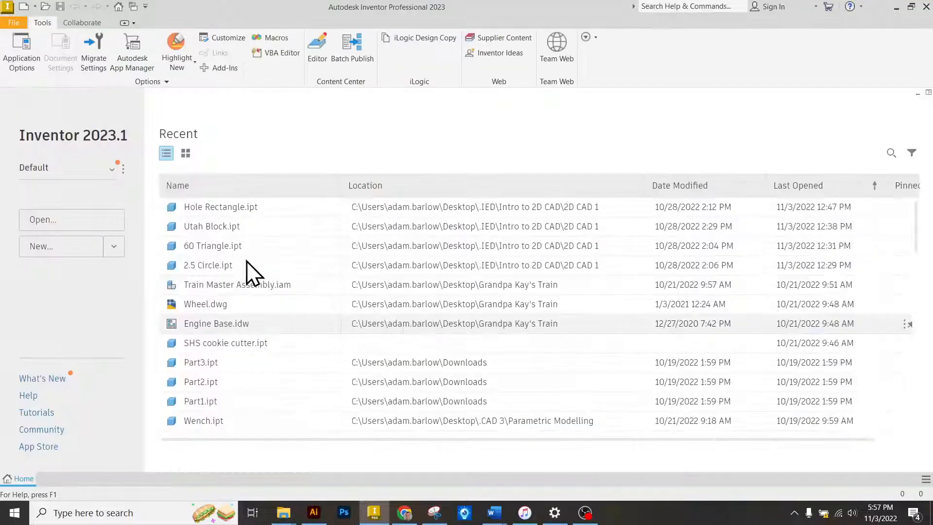
Create a new part from the Standard.ipt inch template
left_click(14, 22)
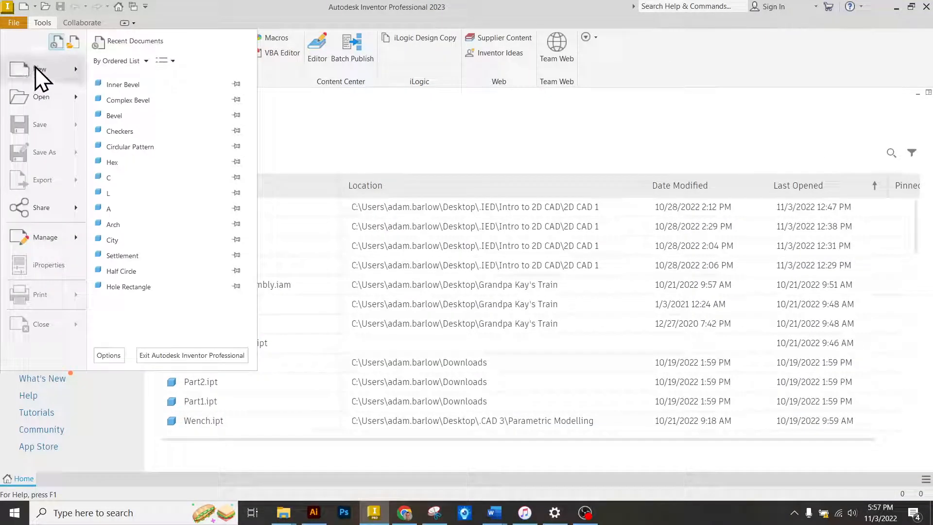
left_click(35, 66)
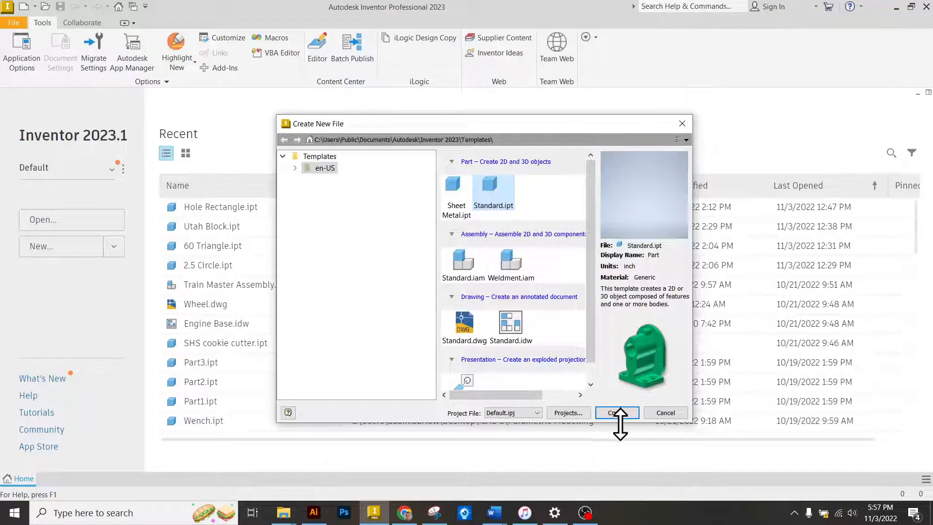
left_click(624, 414)
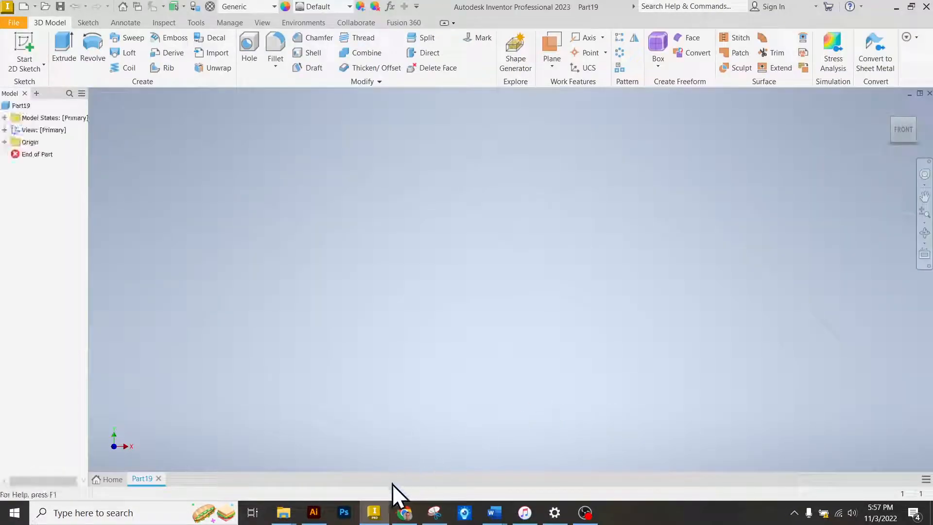
Check the half-circle question in the browser assignment and return to the empty part in Inventor
left_click(372, 512)
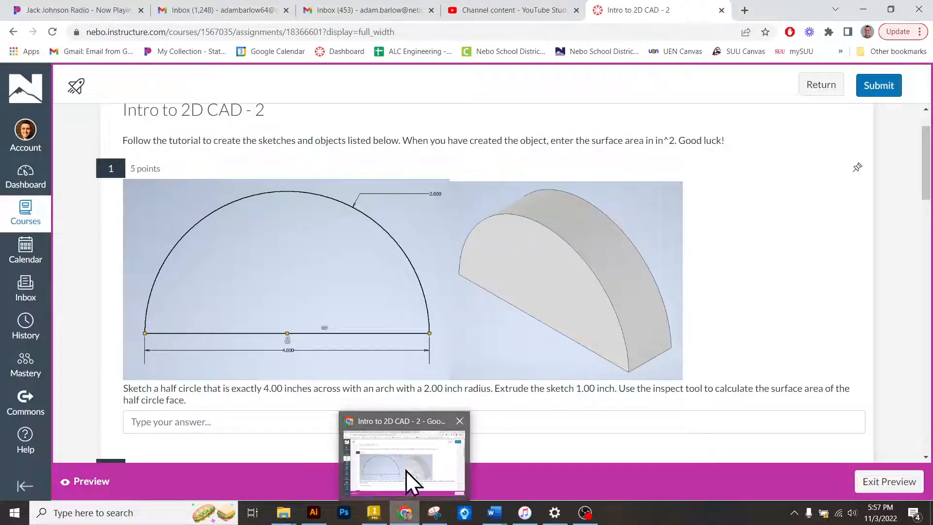
left_click(398, 511)
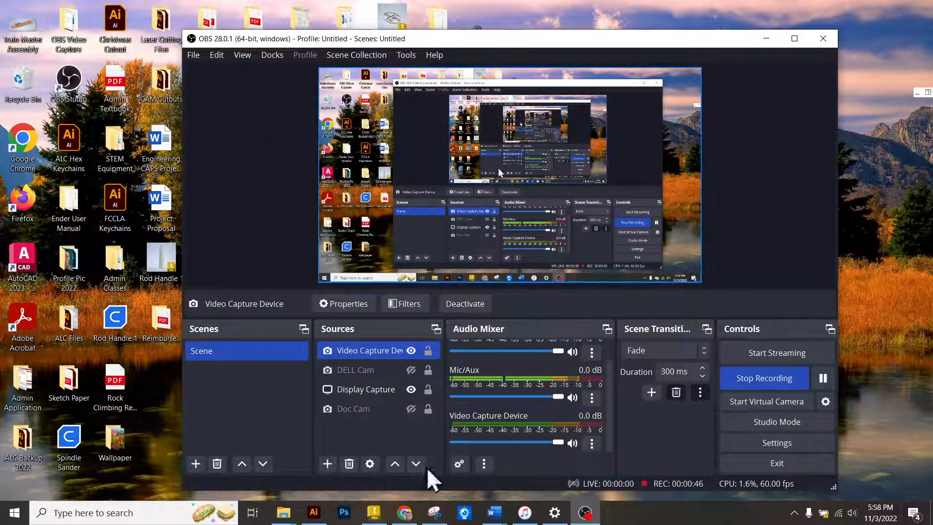
left_click(374, 514)
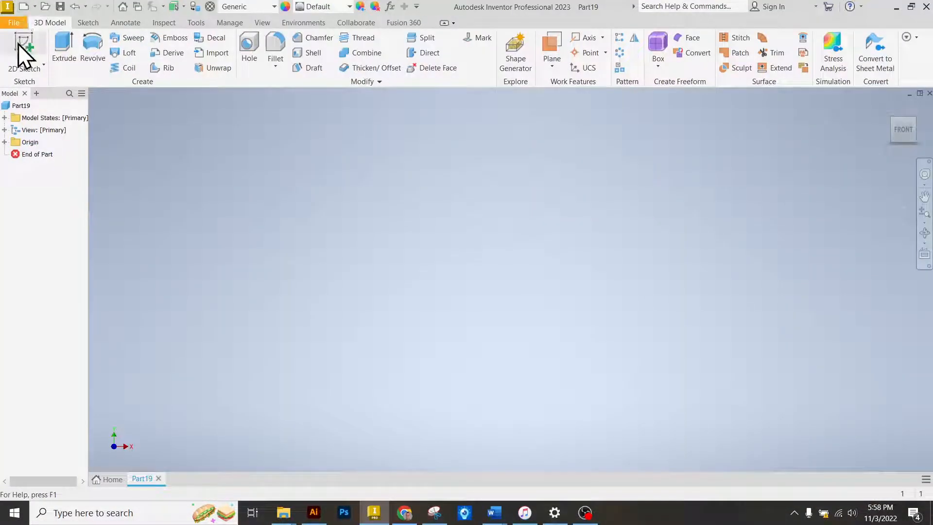
Start a 2D sketch on the front XY plane and draw a 4 in horizontal line just above and right of the origin
left_click(23, 48)
left_click(479, 178)
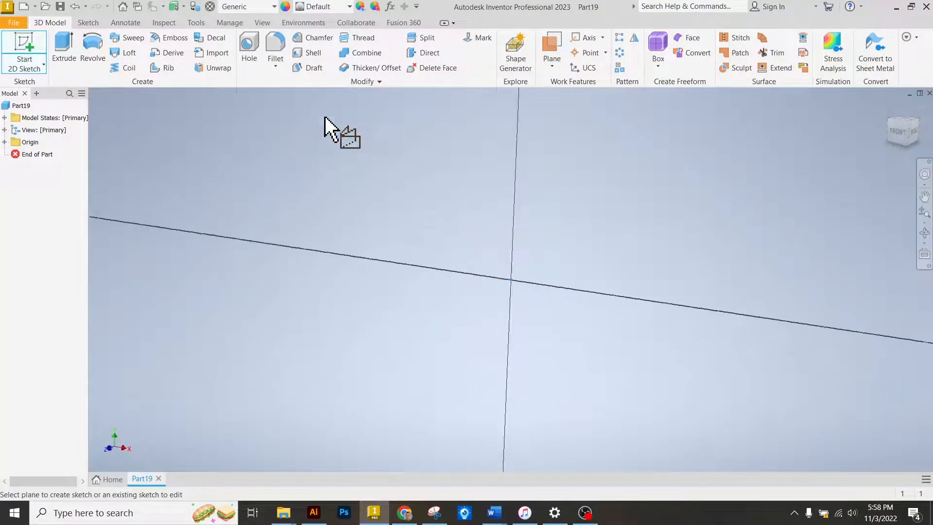
left_click(63, 53)
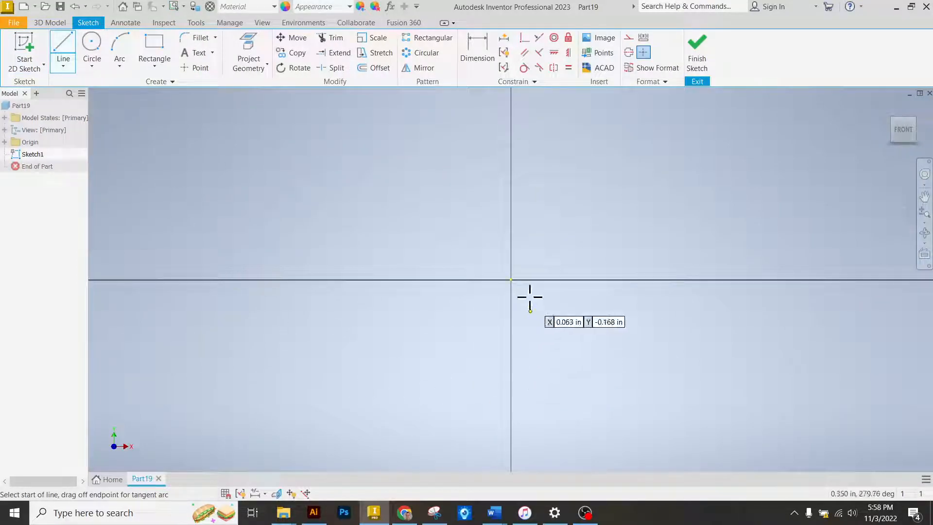
left_click(551, 262)
scroll(285, 358, "up", 3)
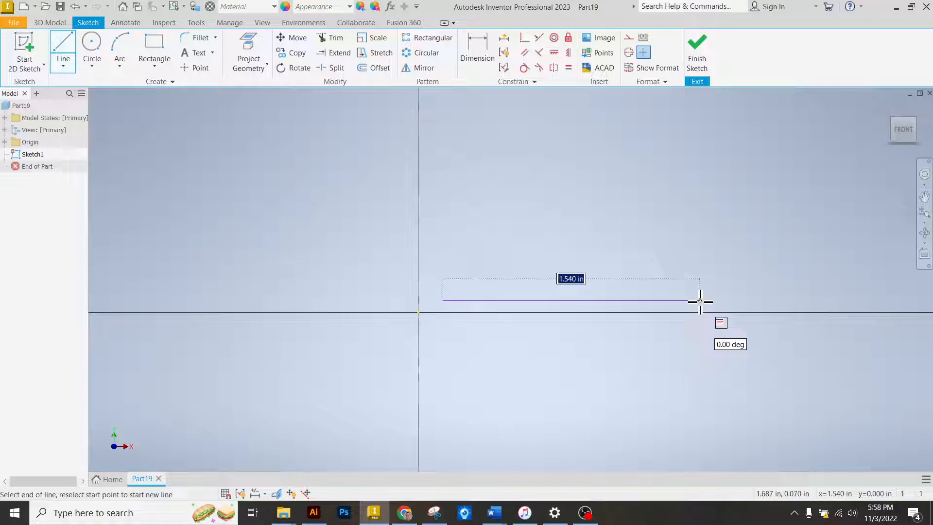
key("Return")
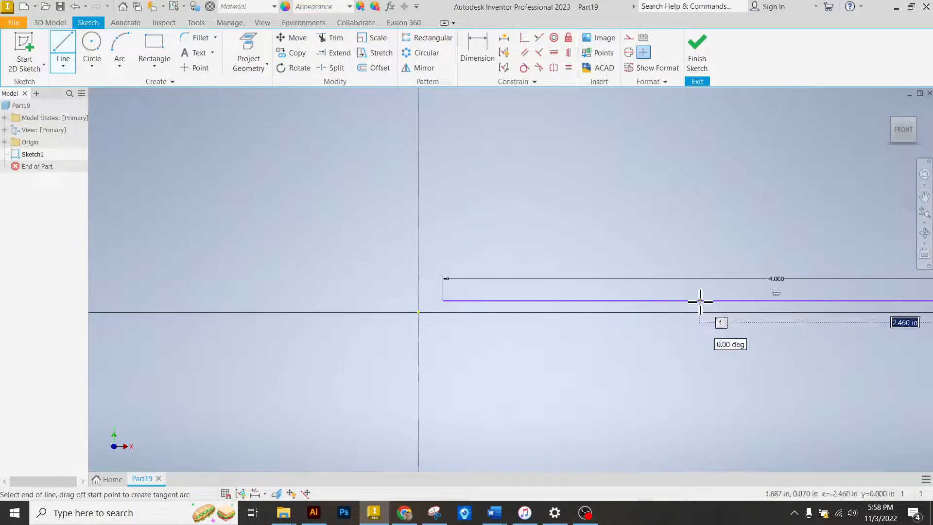
Draw a three-point arc with a 2 in radius above the line, joining its two endpoints
scroll(515, 267, "up", 5)
scroll(675, 242, "down", 3)
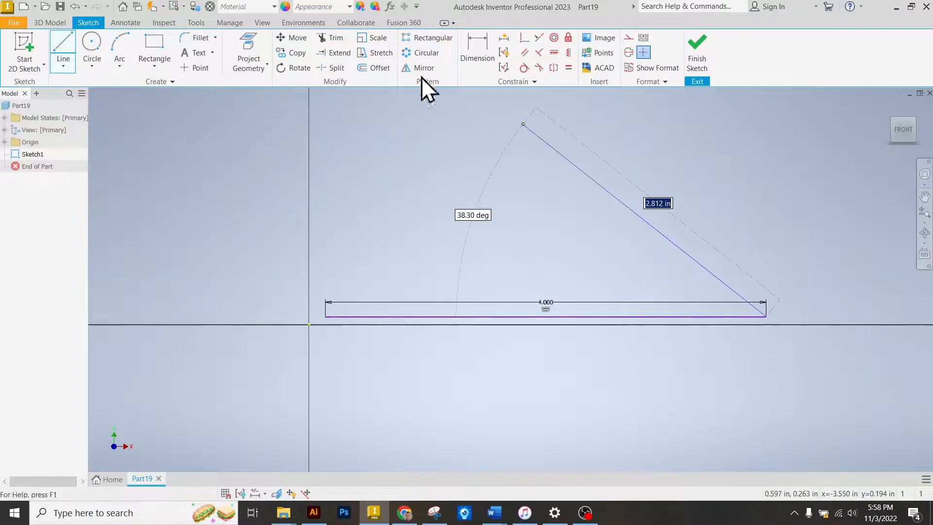
left_click(120, 52)
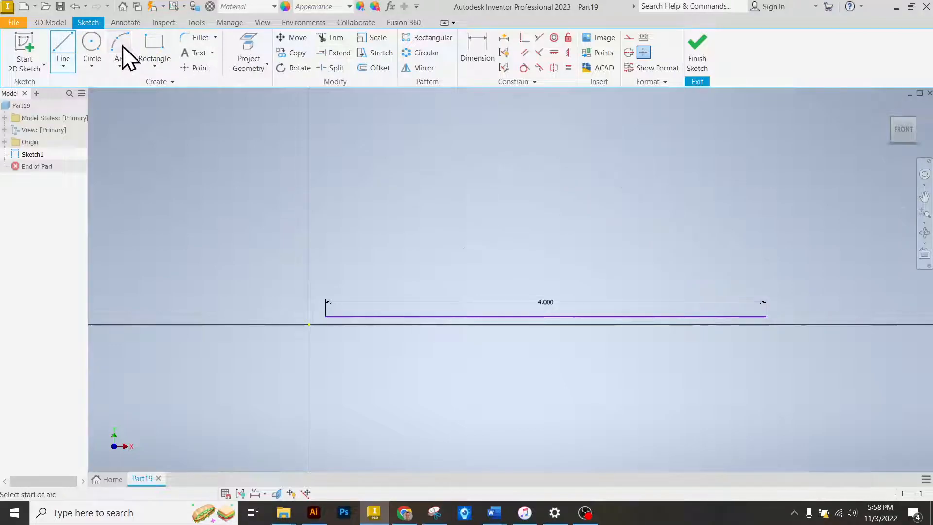
left_click(326, 316)
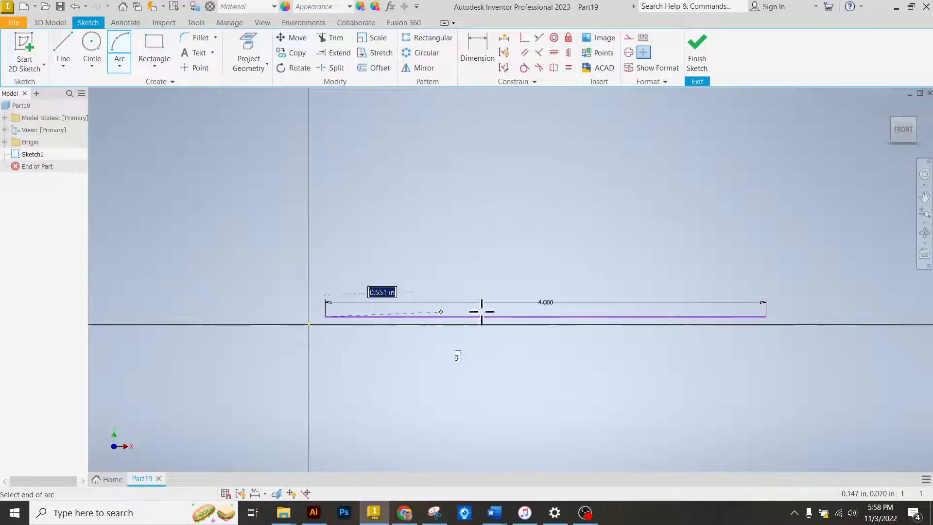
left_click(766, 316)
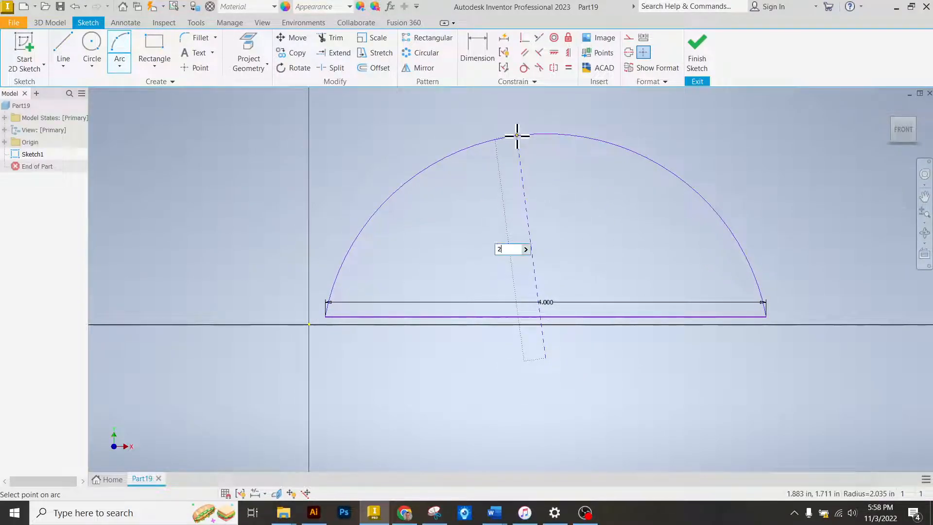
key("Return")
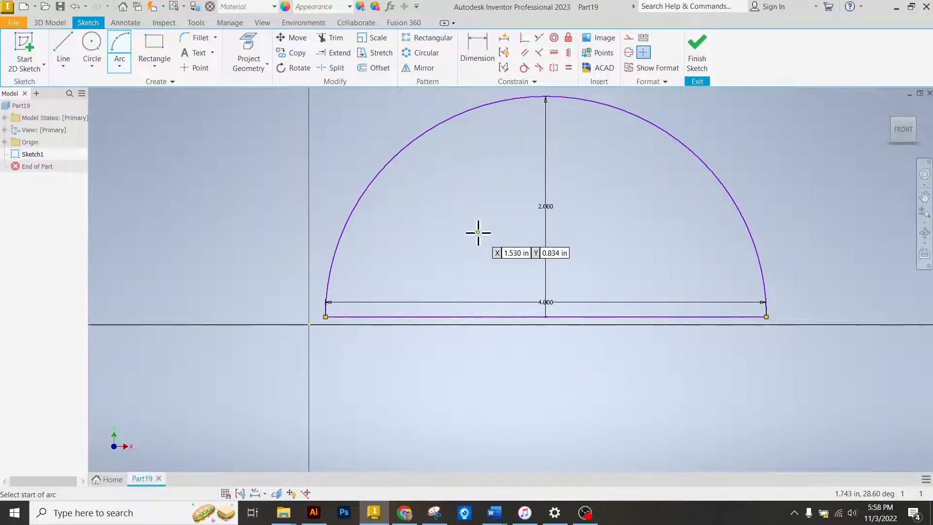
scroll(478, 232, "down", 2)
scroll(538, 201, "up", 3)
right_click(580, 178)
left_click(606, 177)
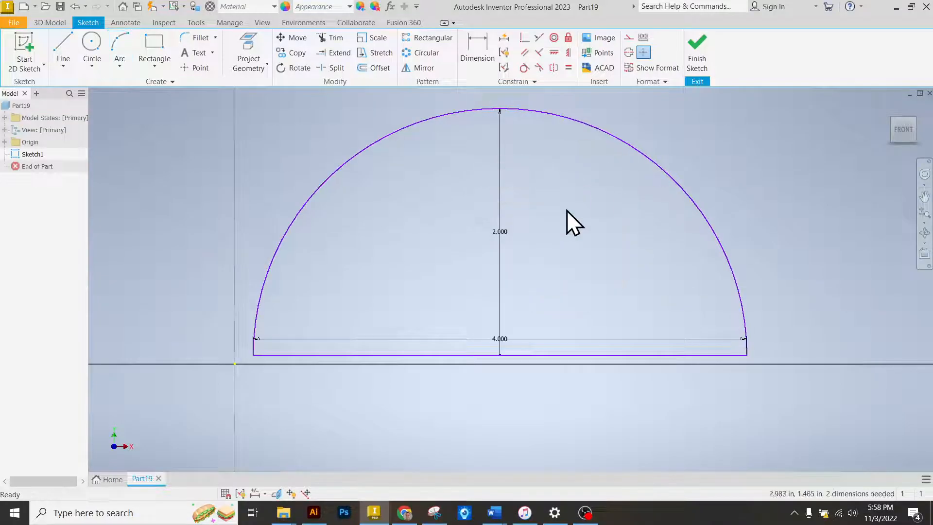
Move the half circle slightly to test its freedom and try to lock its arc with a Fix constraint
mouse_move(502, 356)
left_mouse_down()
mouse_move(532, 322)
mouse_move(527, 329)
left_mouse_up()
mouse_move(703, 163)
left_mouse_down()
mouse_move(693, 183)
mouse_move(703, 178)
left_mouse_up()
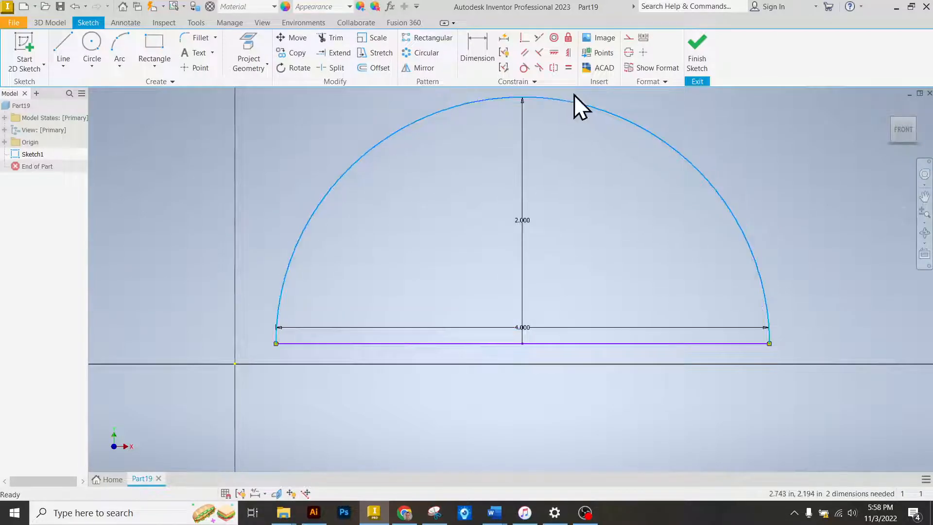
left_click(568, 40)
left_click(522, 344)
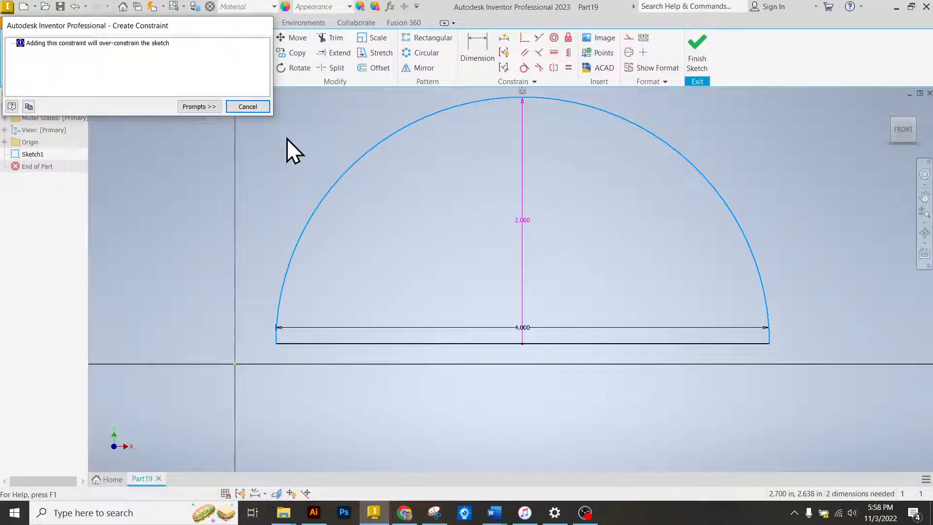
key("Escape")
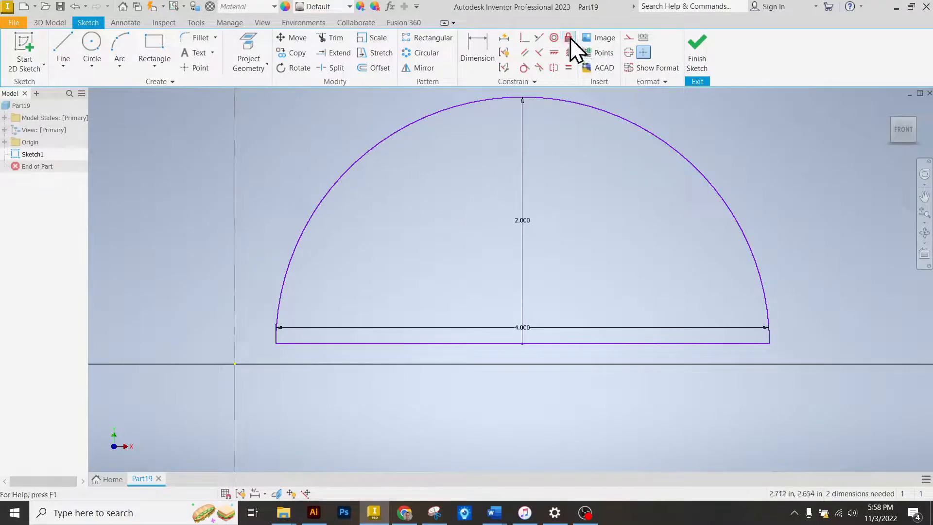
Apply a Fix constraint to the midpoint of the half circle's base line
left_click(522, 344)
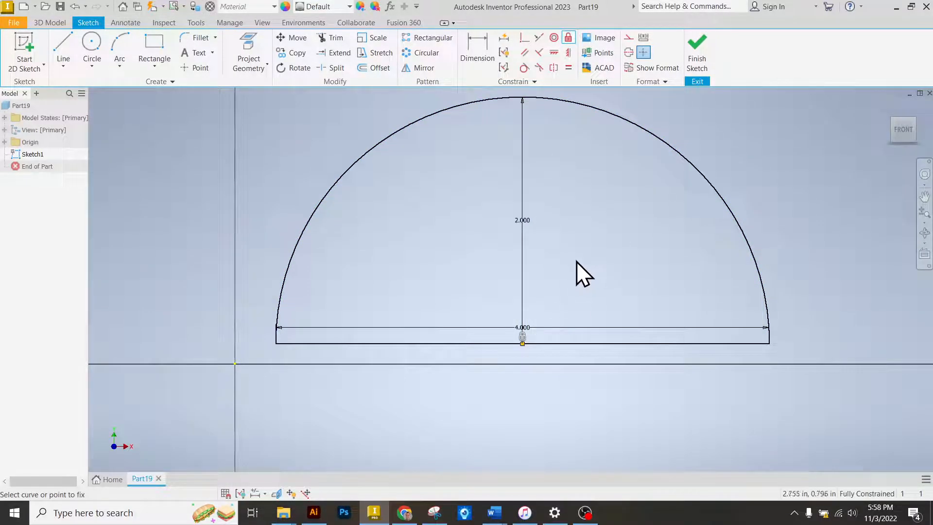
right_click(587, 219)
left_click(628, 217)
scroll(511, 281, "up", 3)
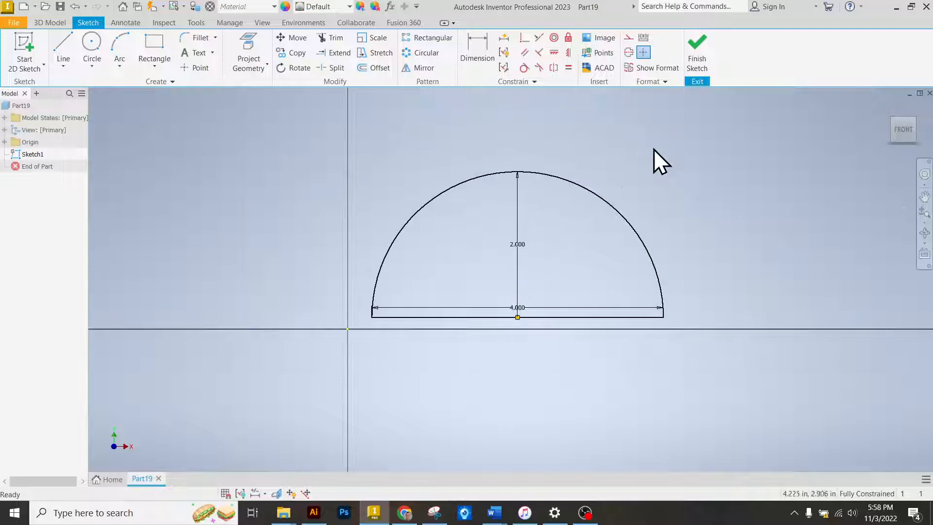
Finish the sketch and extrude the half-circle profile 1 in
left_click(579, 186)
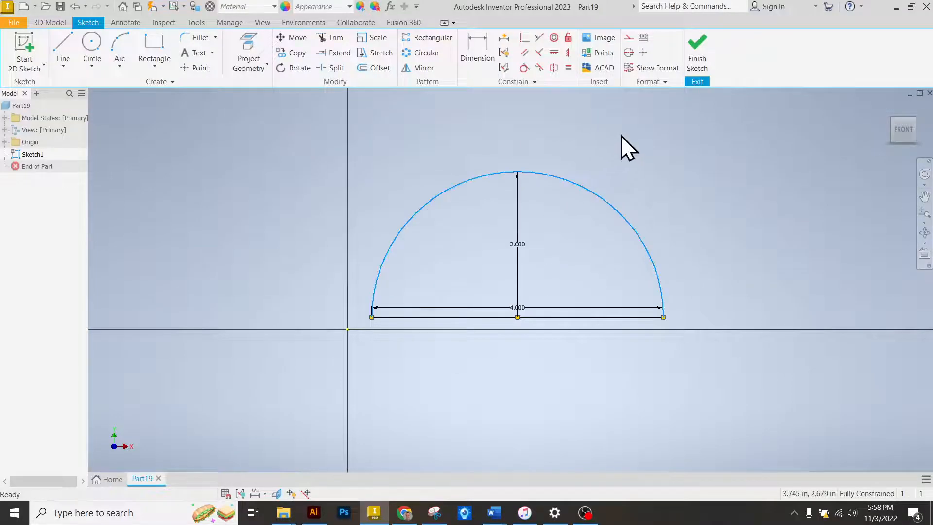
left_click(702, 57)
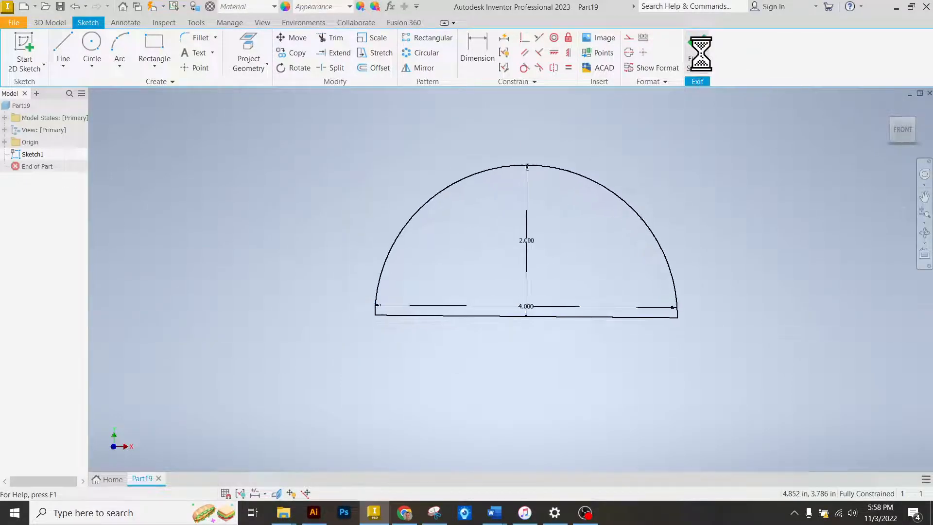
left_click(64, 40)
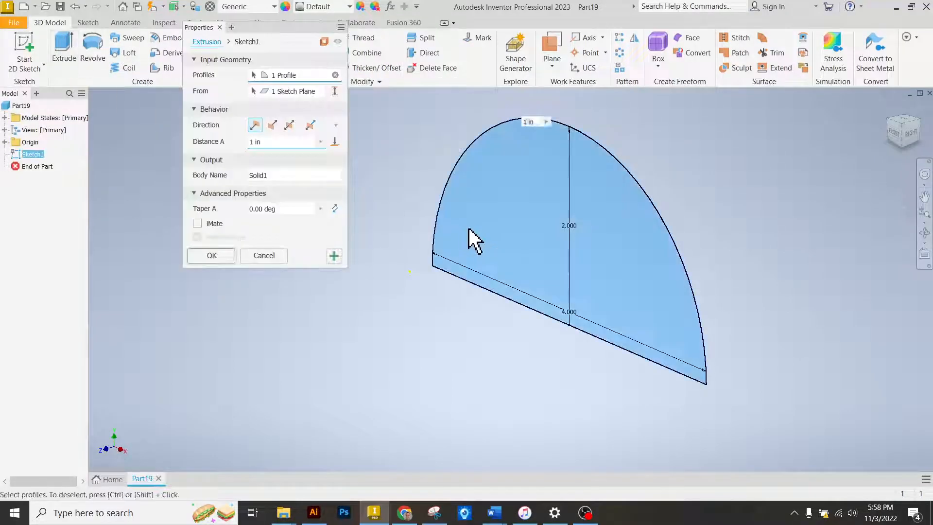
left_click(200, 255)
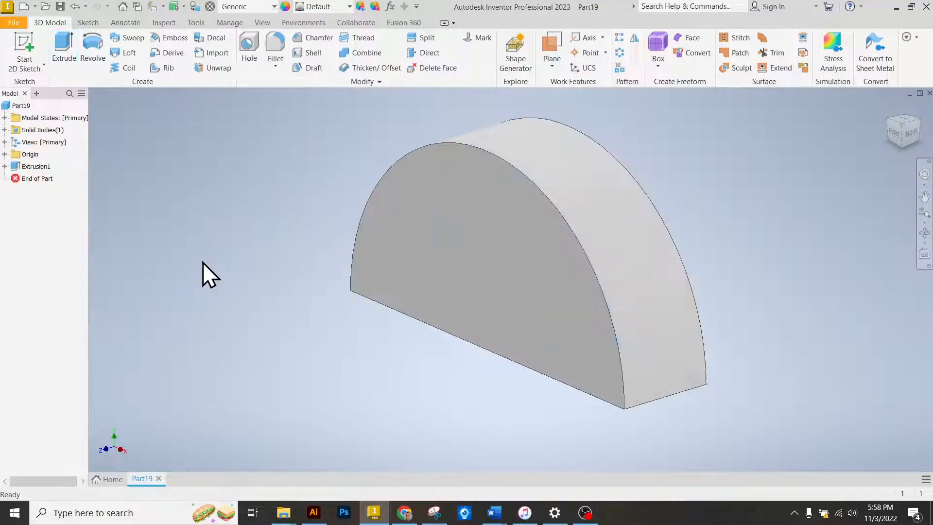
Start the Measure tool for the half circle's front face and close it
key("m")
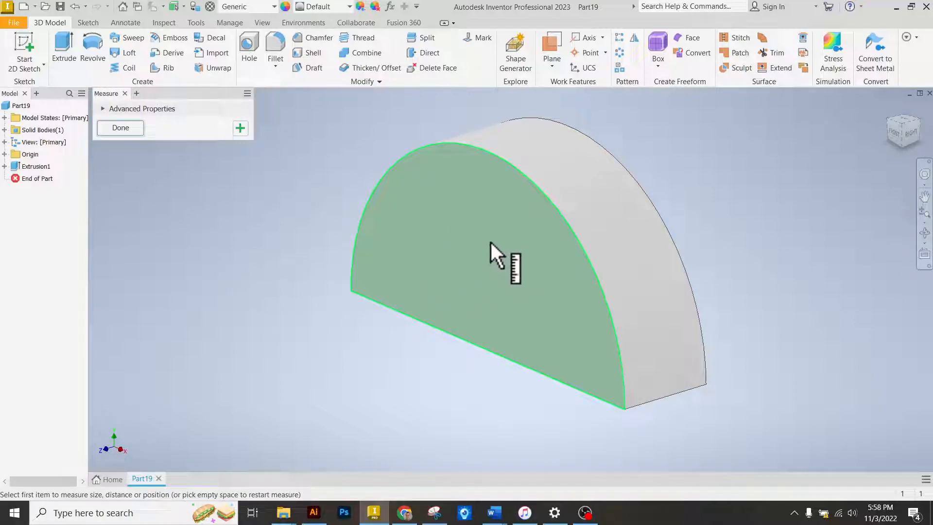
left_click(125, 92)
Switch to Chrome and examine the house-shaped sketch and its dimensions in question 2 of the assignment
left_click(383, 514)
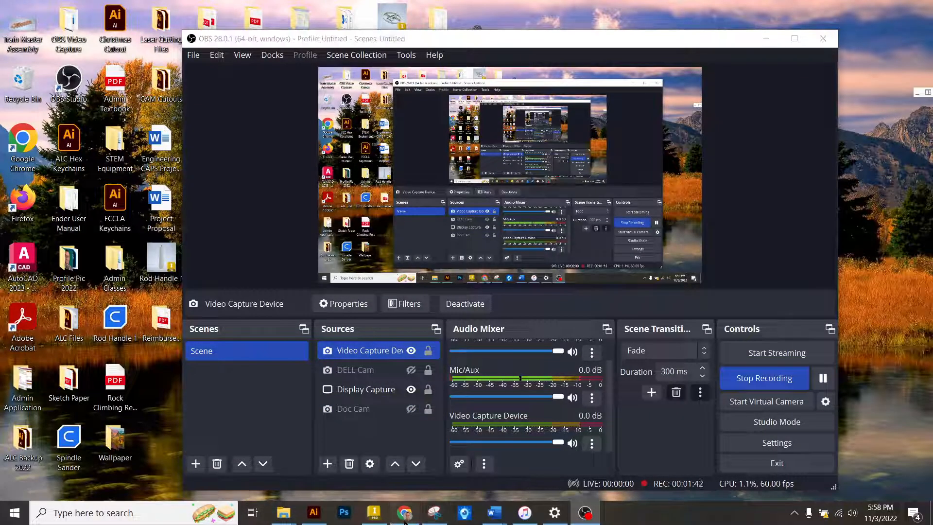
left_click(405, 514)
scroll(456, 273, "down", 7)
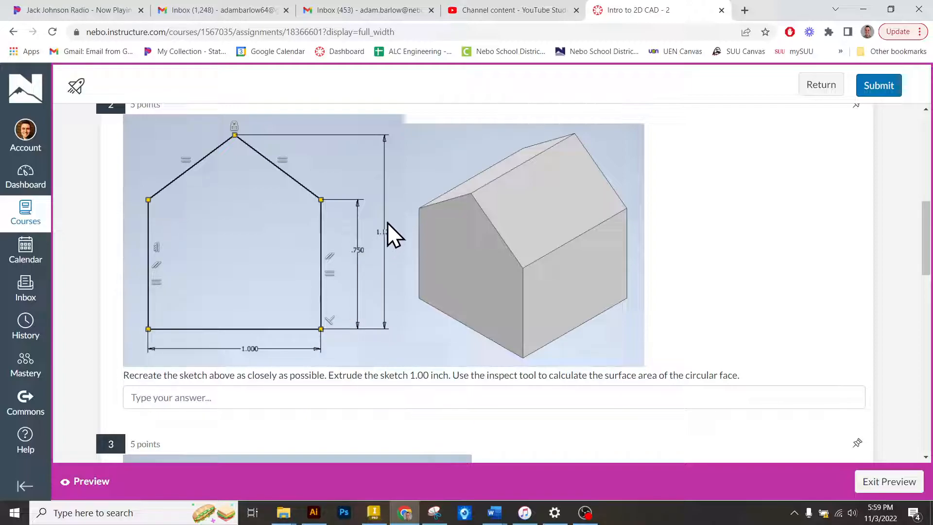
left_click(403, 508)
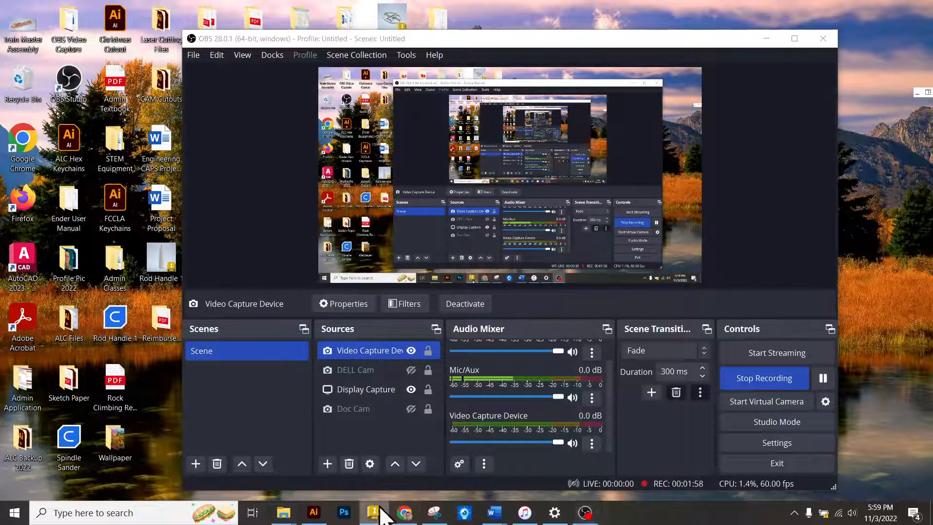
Switch back to Inventor and create a new part from the Standard.ipt template
left_click(377, 511)
left_click(12, 21)
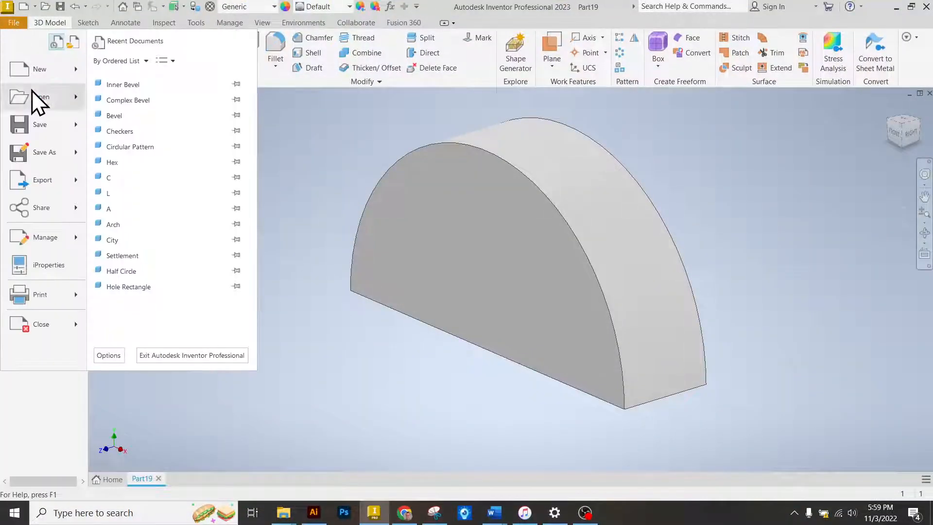
left_click(36, 62)
left_click(488, 191)
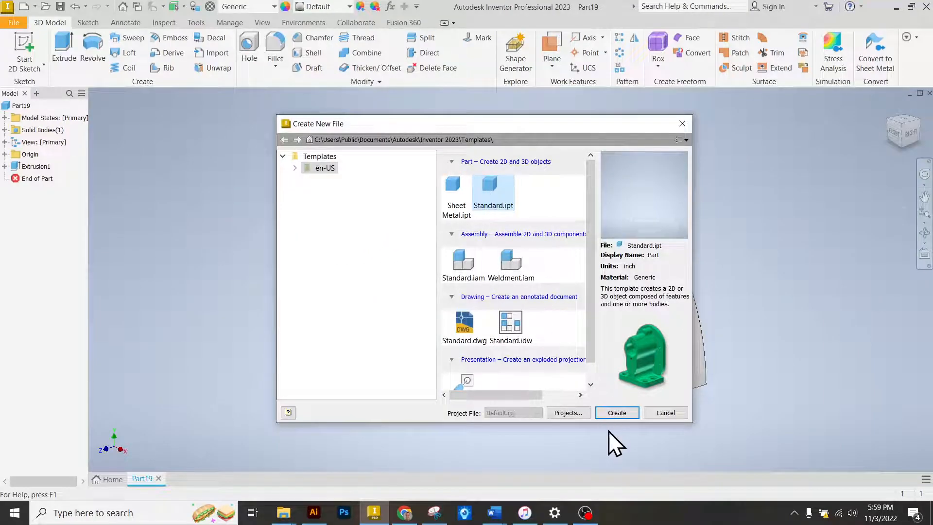
left_click(618, 412)
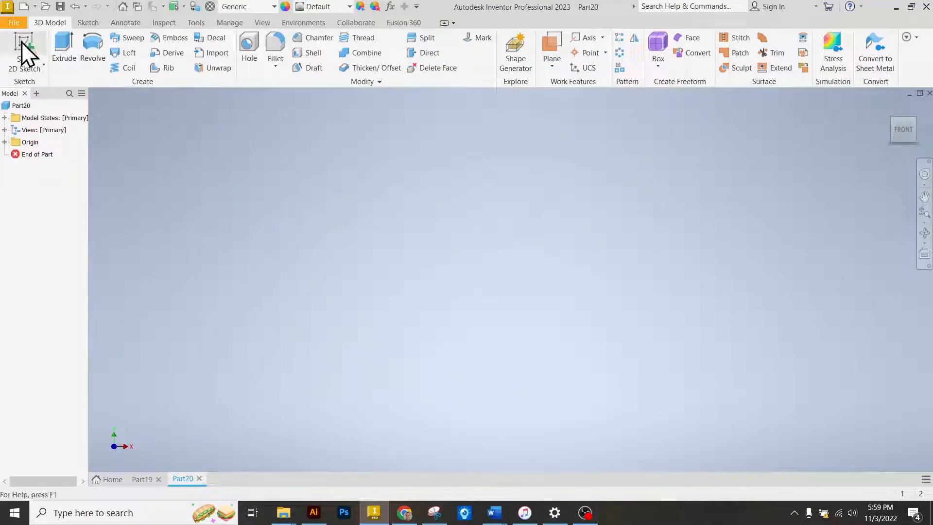
Start a sketch on the XY plane and draw a 0.75 in vertical line and a 1 in horizontal line rightward from its lower end
left_click(21, 41)
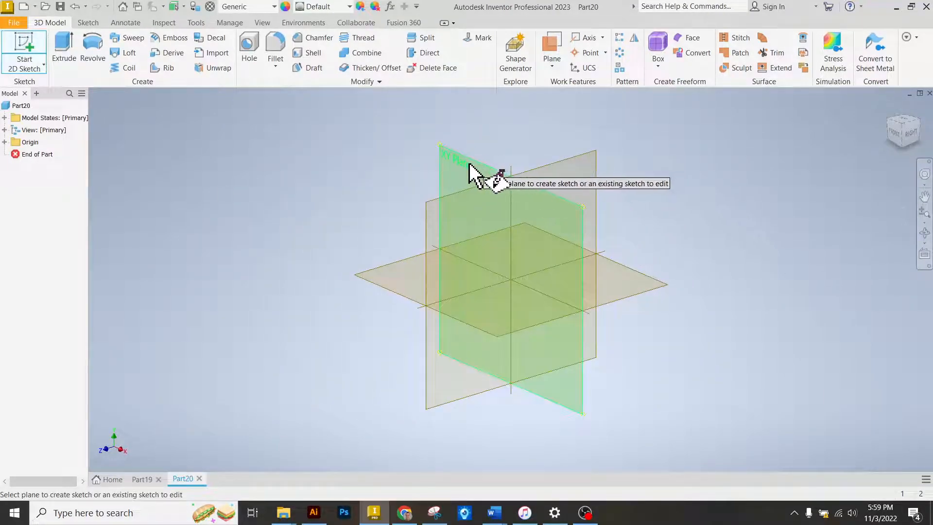
left_click(469, 165)
left_click(69, 47)
scroll(153, 238, "up", 6)
scroll(329, 390, "up", 3)
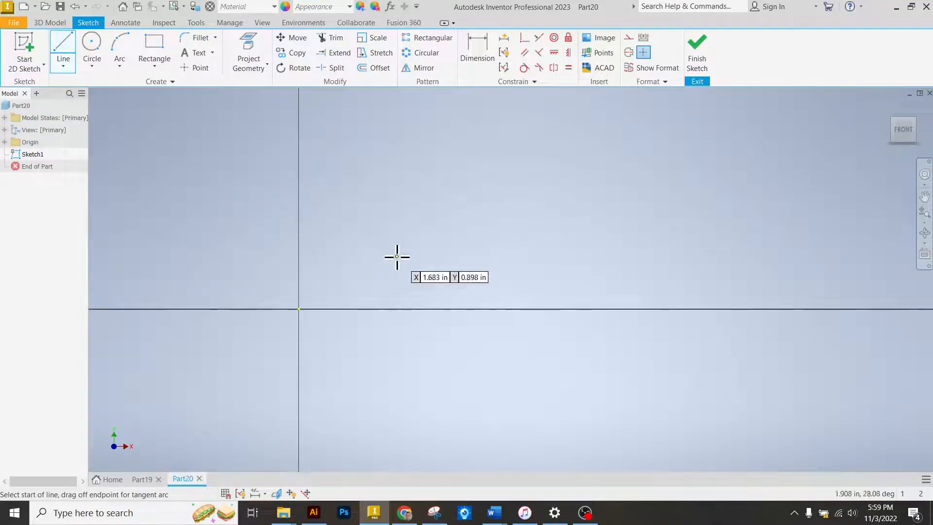
left_click(384, 156)
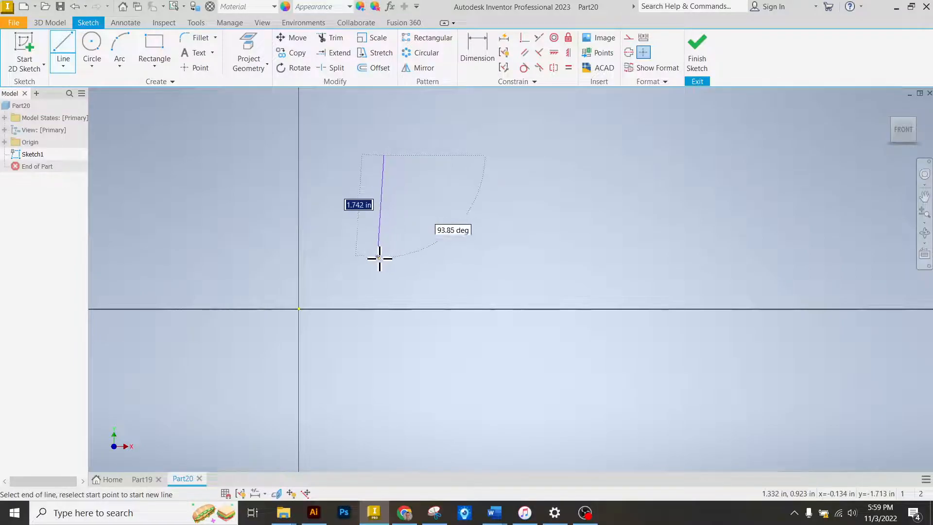
type(".75")
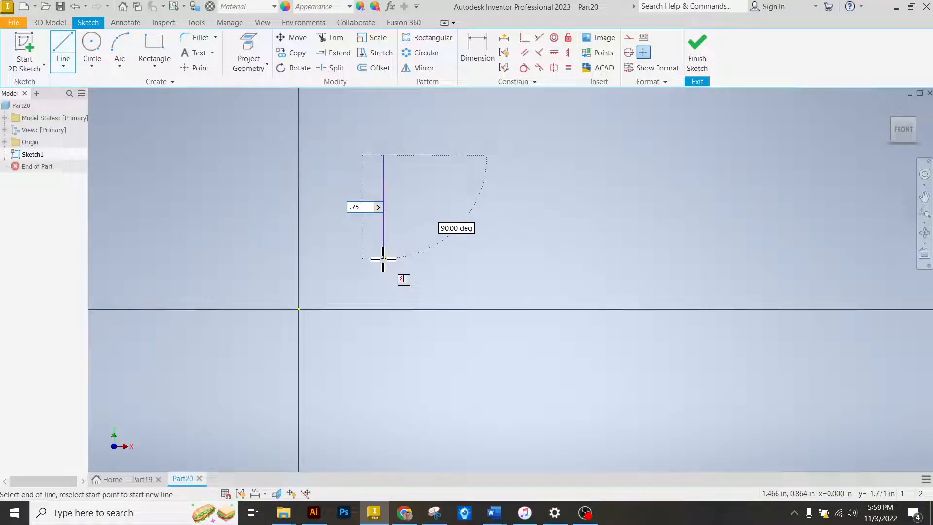
key("Return")
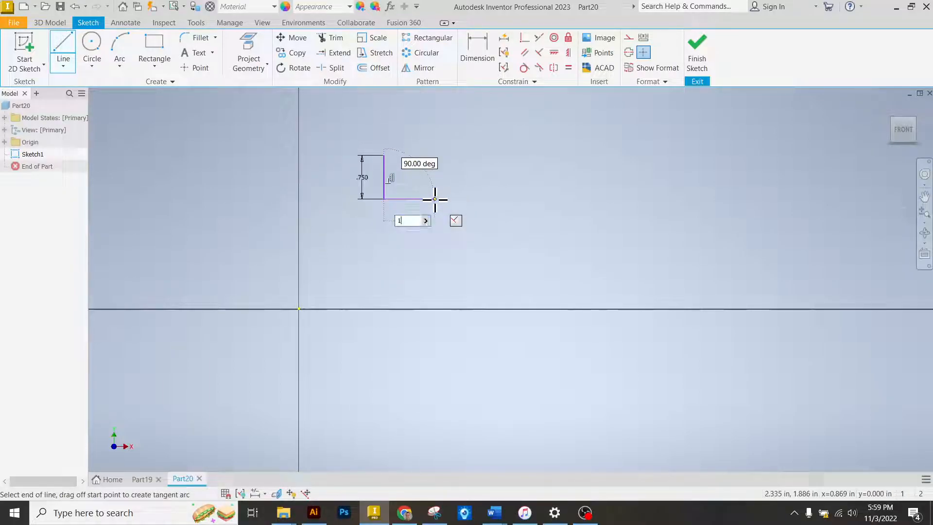
key("Return")
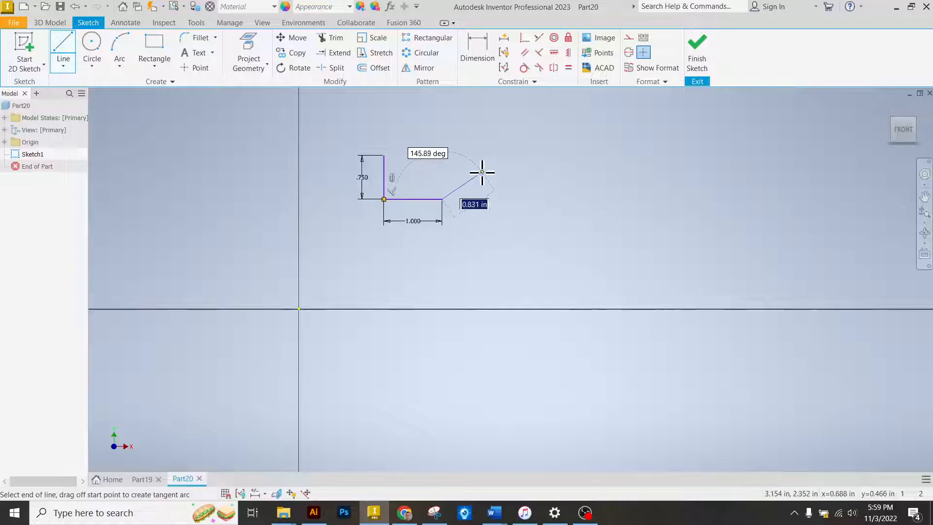
Draw a 0.75 in vertical line up from the base's right end and close the outline with two sloped roof lines
scroll(439, 167, "down", 3)
scroll(441, 167, "down", 3)
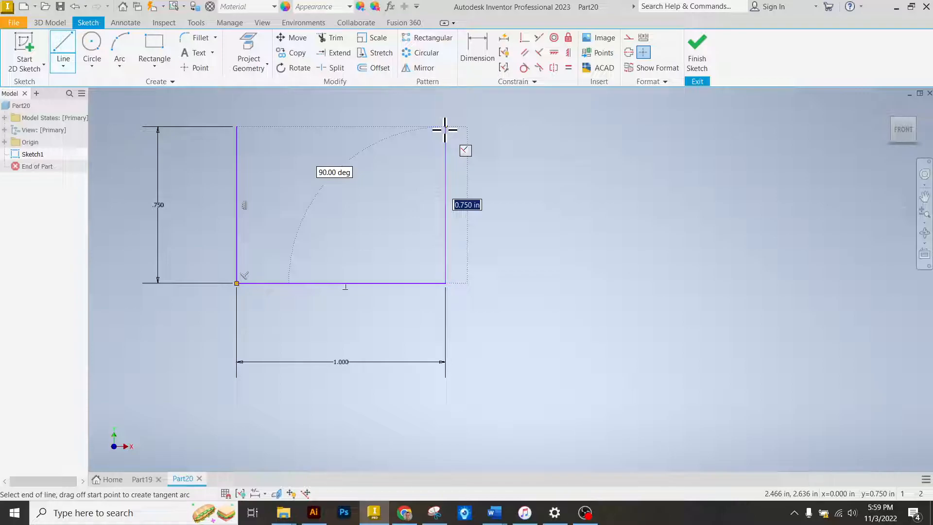
key("Return")
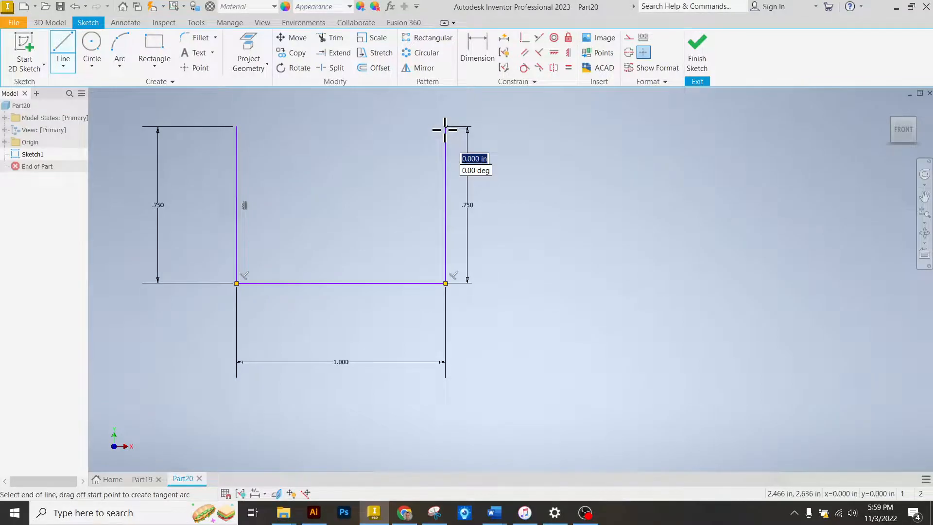
scroll(443, 210, "up", 2)
left_click(388, 111)
left_click(323, 161)
right_click(498, 148)
left_click(526, 147)
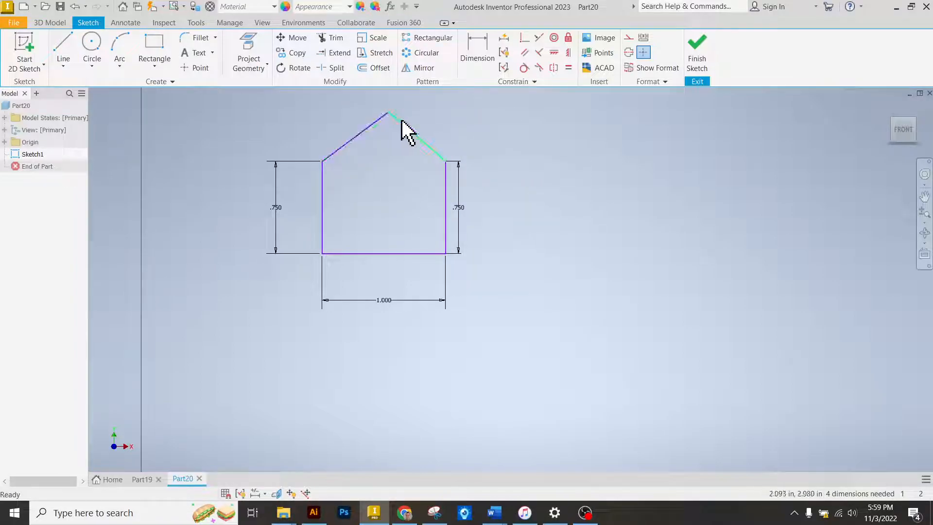
Dimension the house's overall height from the base line to the roof peak as 1.125 in
left_click(476, 41)
left_click(370, 253)
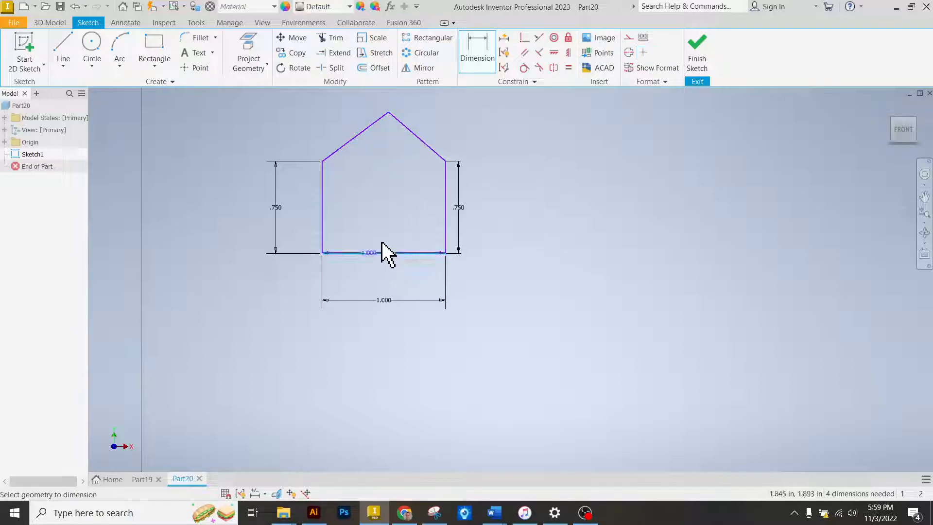
left_click(389, 112)
left_click(542, 156)
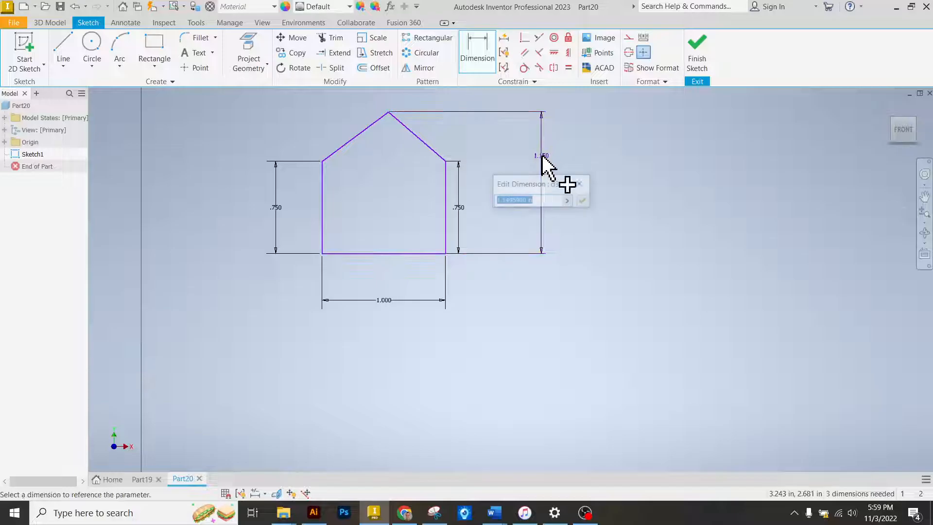
type("1.125")
key("Return")
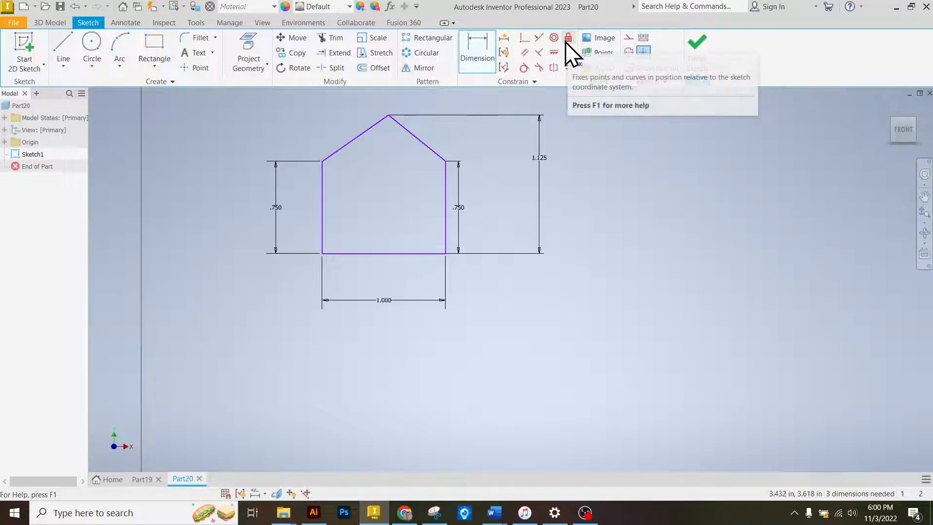
Apply an Equal constraint to the two sloped roof lines
left_click(568, 67)
left_click(415, 137)
left_click(366, 135)
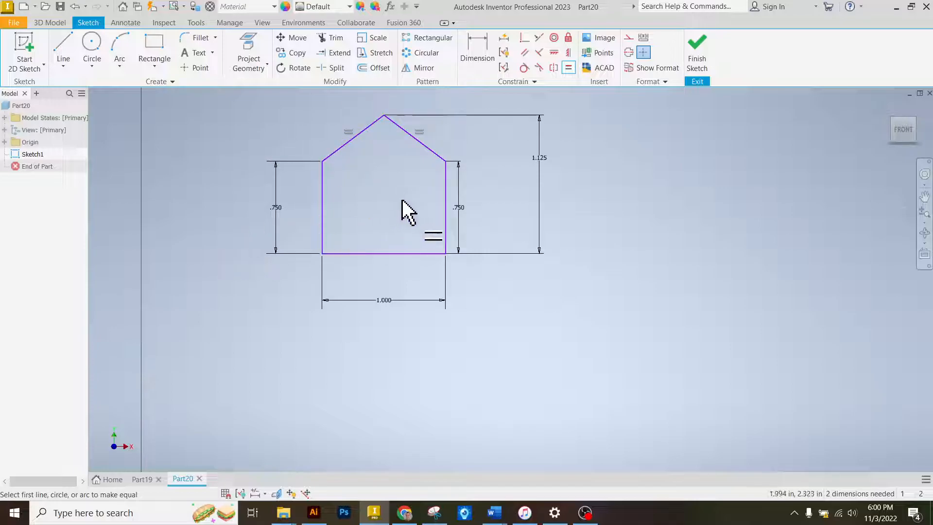
right_click(607, 196)
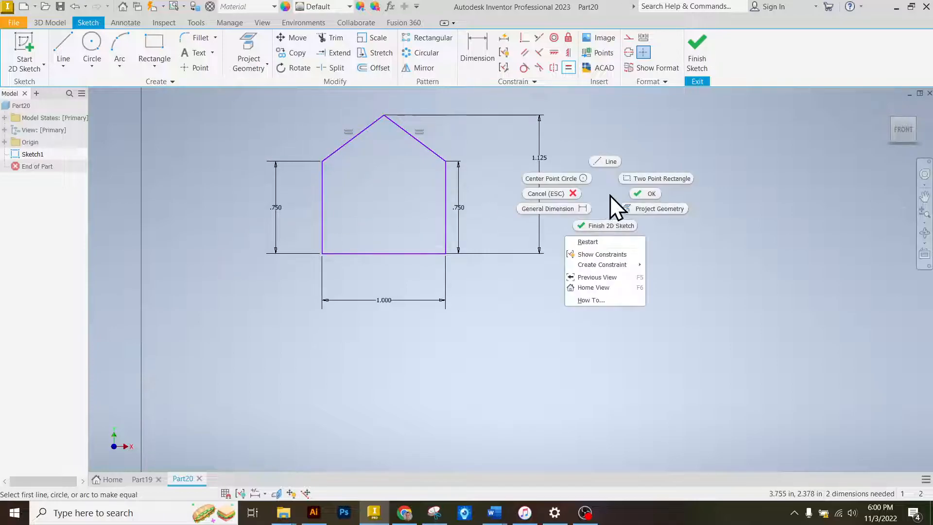
left_click(648, 196)
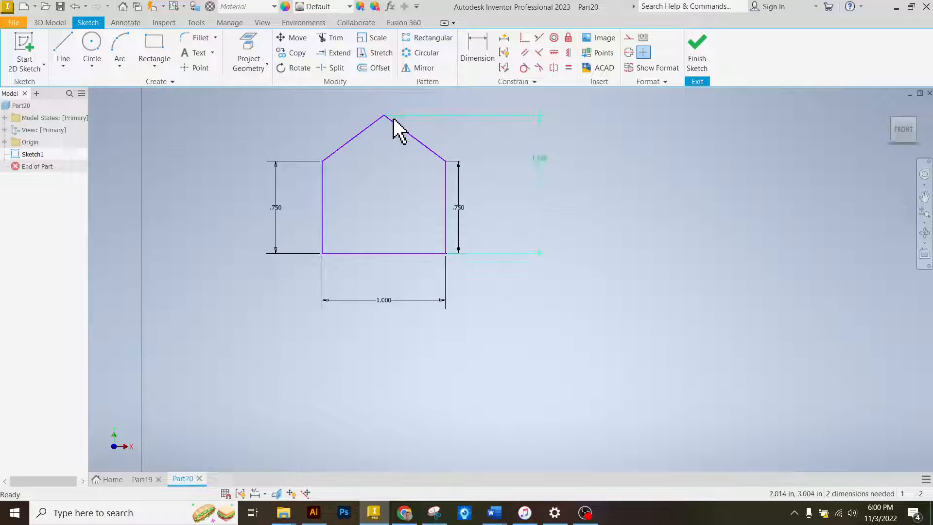
Move the house outline slightly to test its freedom and apply a Fix constraint to its roof peak
mouse_move(383, 115)
left_mouse_down()
mouse_move(381, 128)
mouse_move(409, 133)
mouse_move(375, 133)
mouse_move(369, 153)
left_mouse_up()
mouse_move(429, 200)
left_mouse_down()
mouse_move(393, 181)
mouse_move(400, 190)
mouse_move(418, 173)
left_mouse_up()
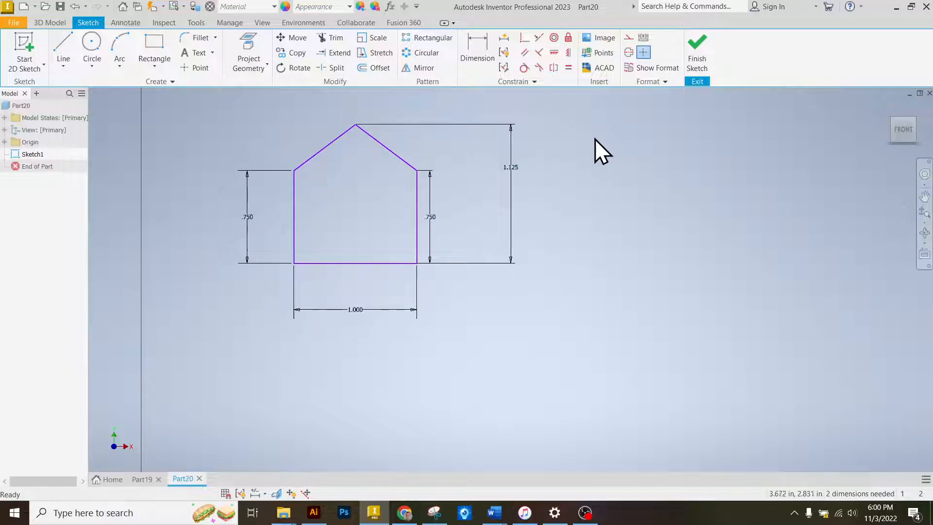
left_click(567, 39)
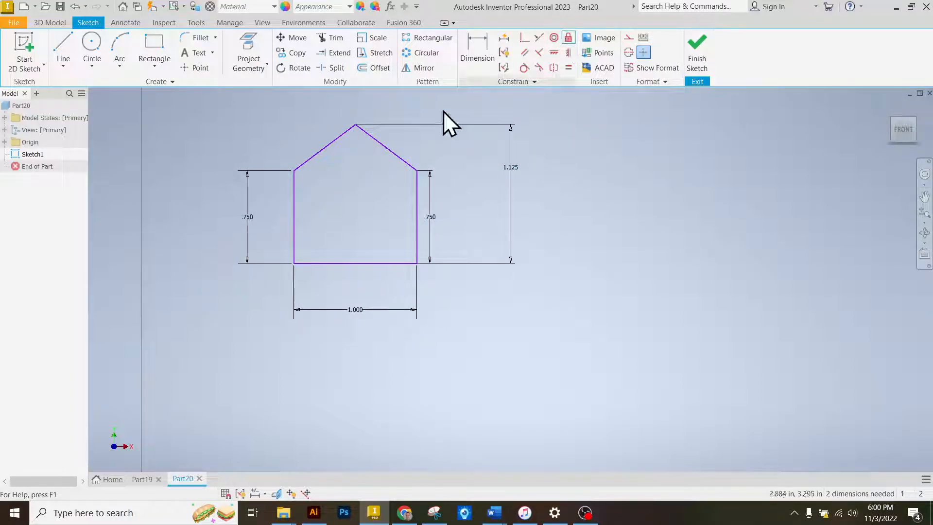
left_click(356, 126)
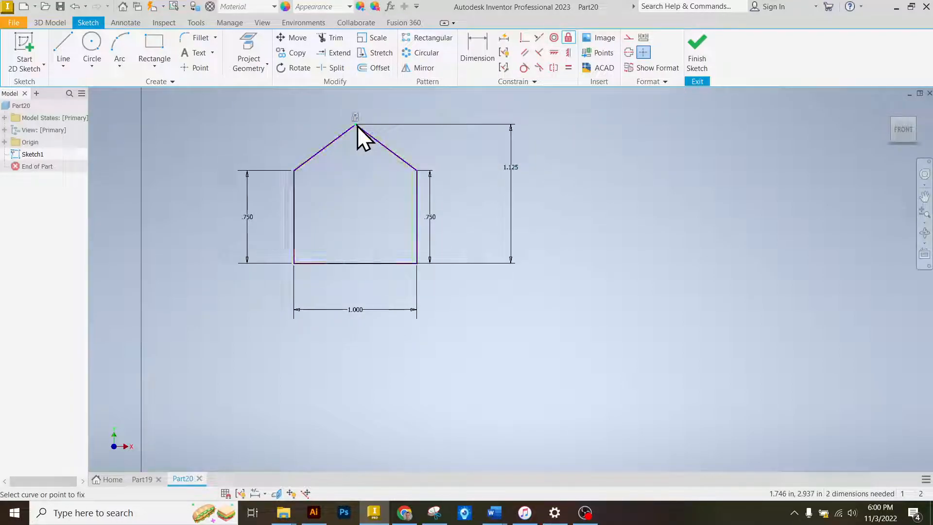
Finish the sketch and extrude the house profile 1 in
left_click(692, 51)
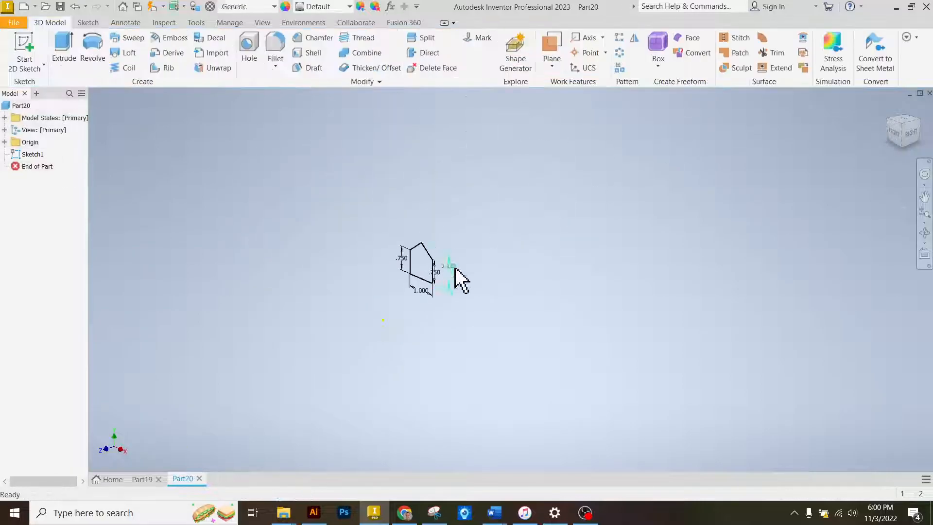
scroll(457, 272, "down", 5)
left_click(63, 46)
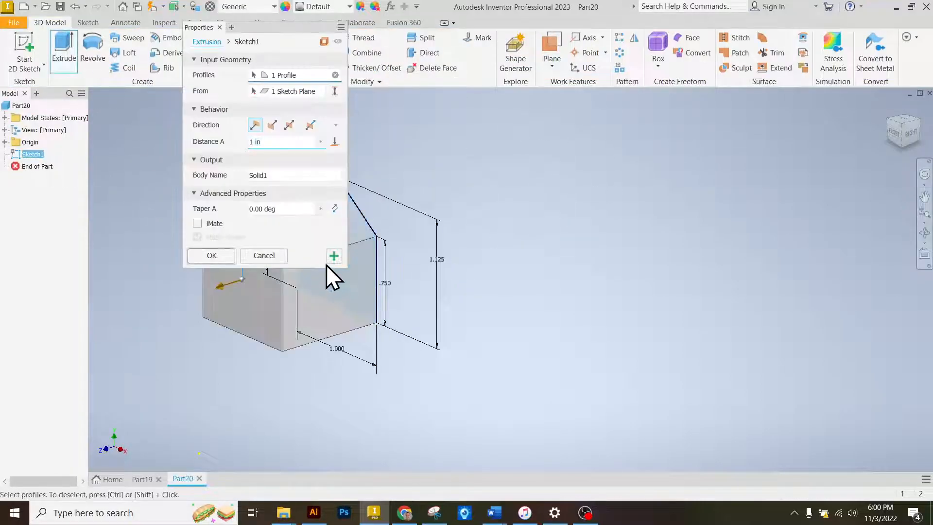
scroll(363, 291, "up", 2)
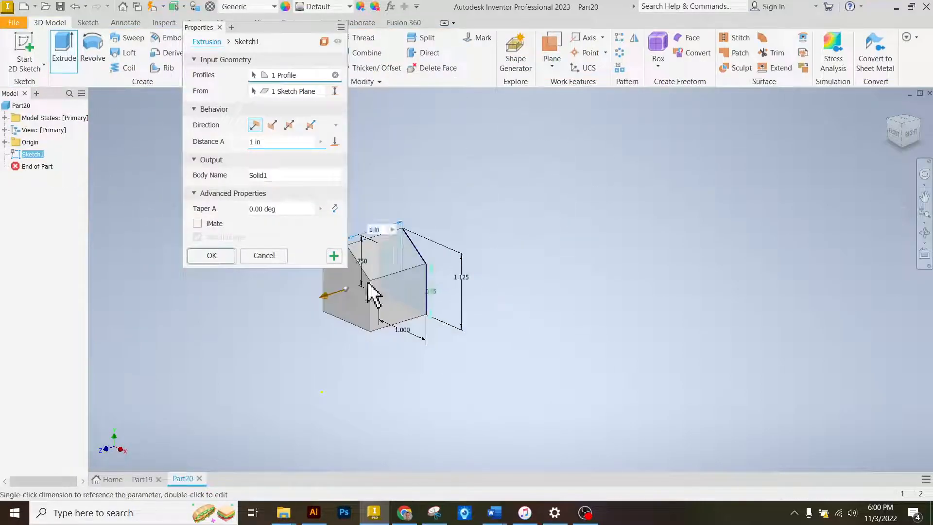
left_click(214, 263)
scroll(354, 345, "down", 3)
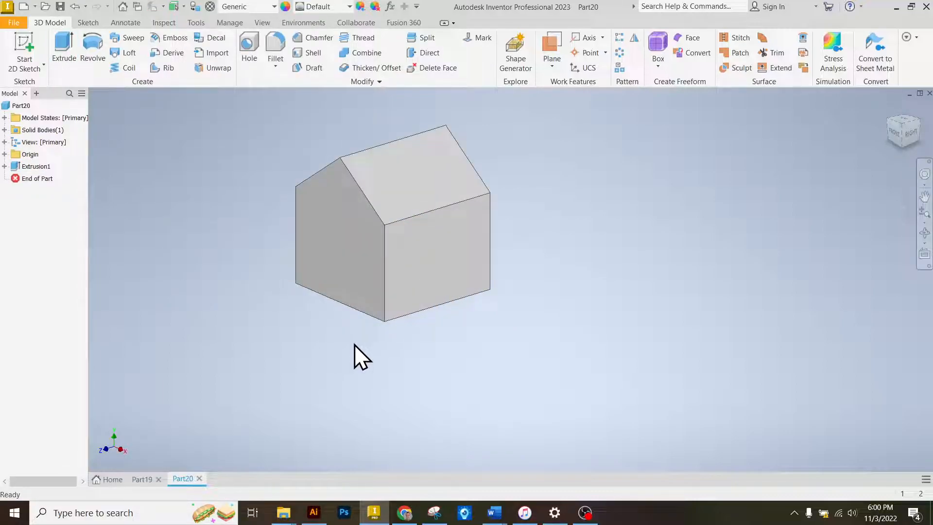
Start the Measure tool for the house's front face and leave it
key("m")
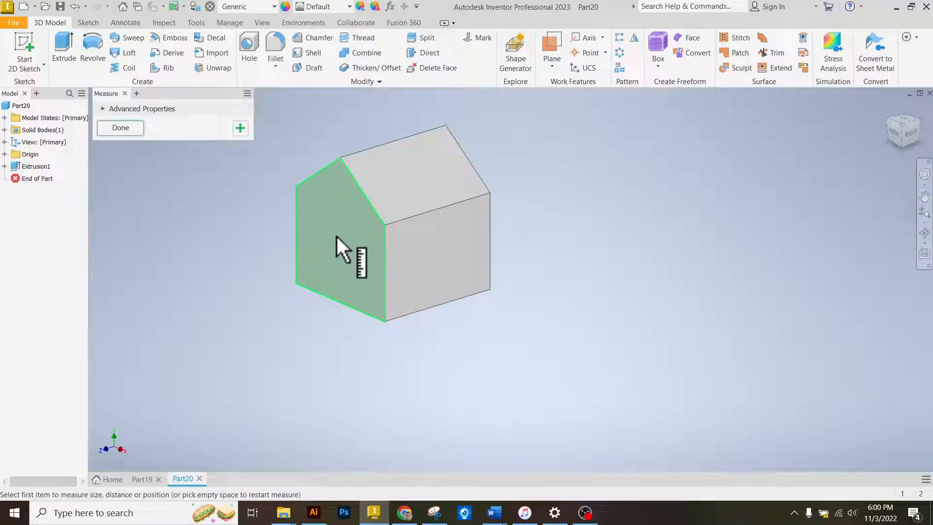
key("Escape")
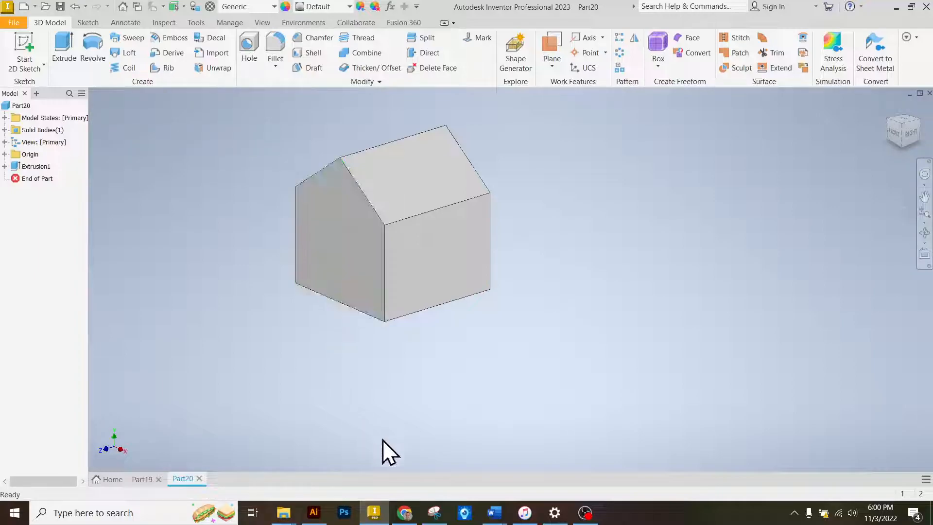
Switch to Chrome and examine the stepped house sketch and its dimensions in question 3 of the assignment
left_click(375, 511)
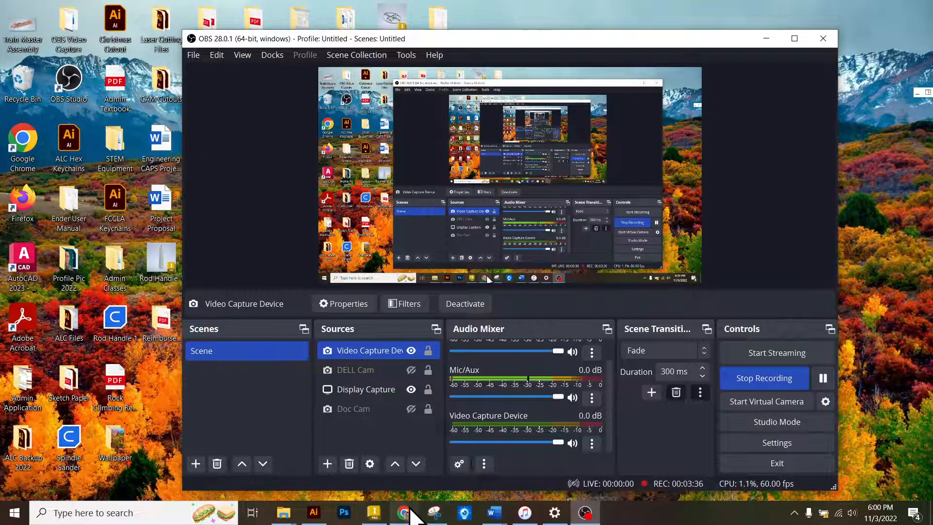
left_click(405, 512)
scroll(462, 228, "down", 10)
scroll(462, 228, "up", 1)
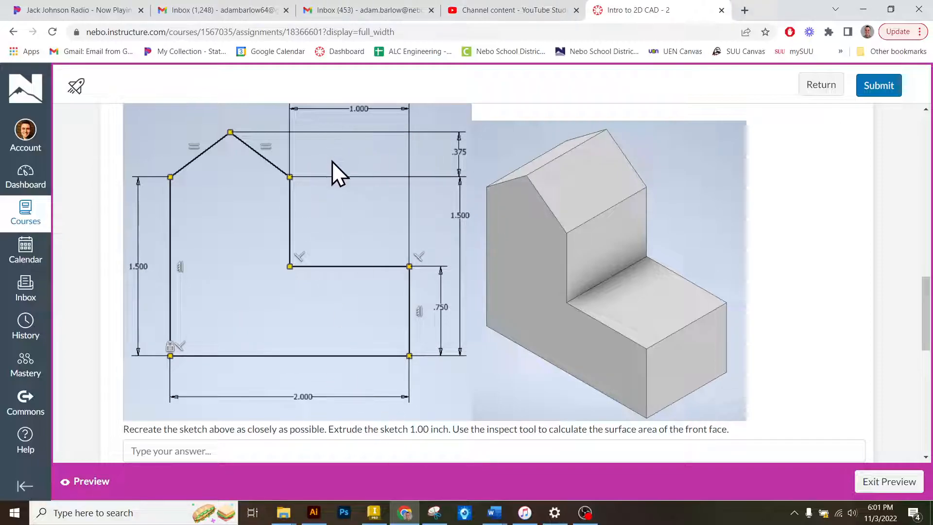
Switch to Inventor, create a new part, and start a 2D sketch on the front plane
left_click(376, 511)
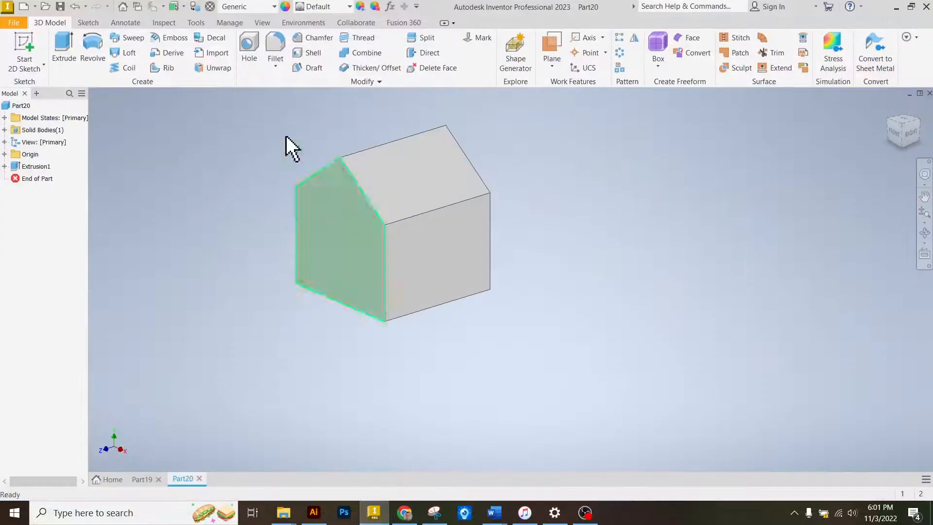
left_click(14, 22)
left_click(42, 78)
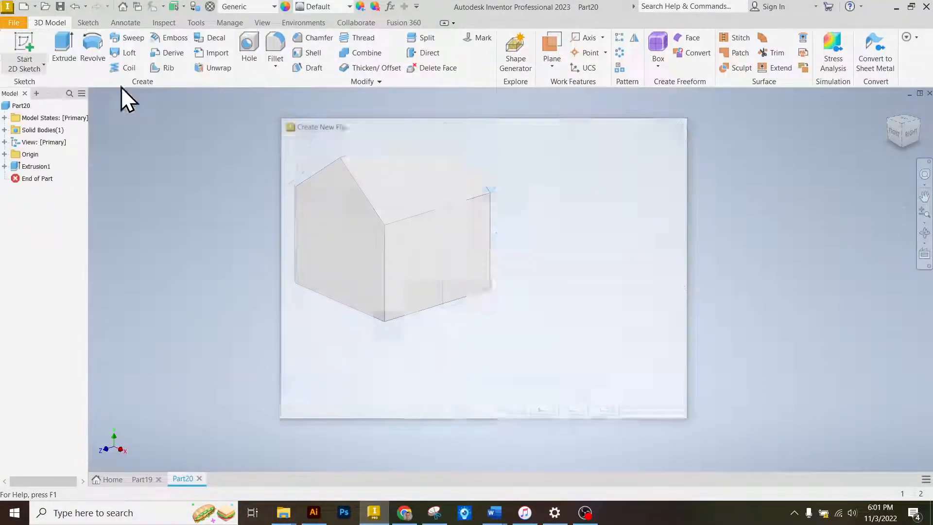
left_click(611, 413)
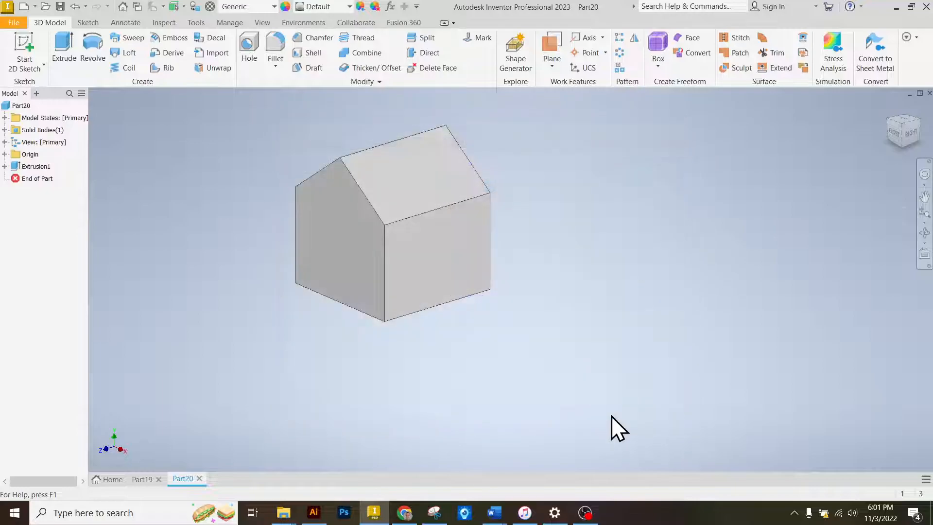
left_click(36, 42)
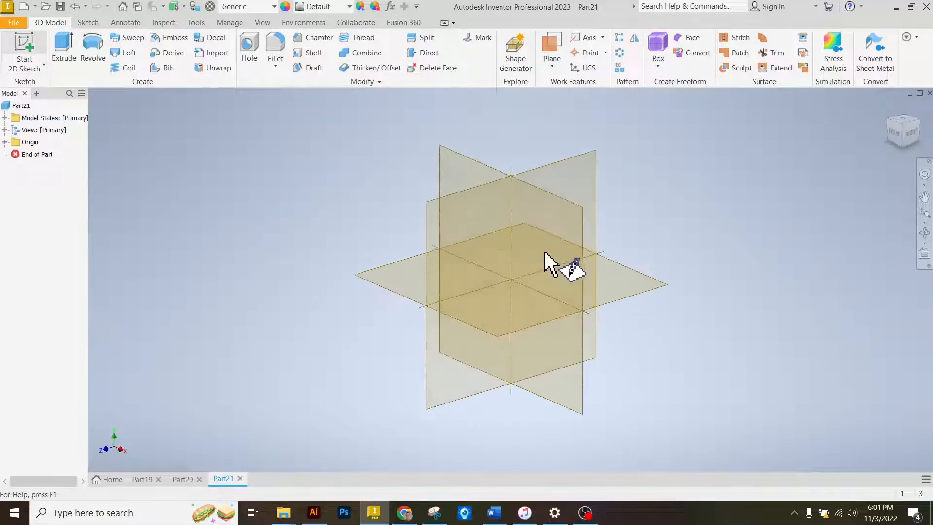
left_click(558, 243)
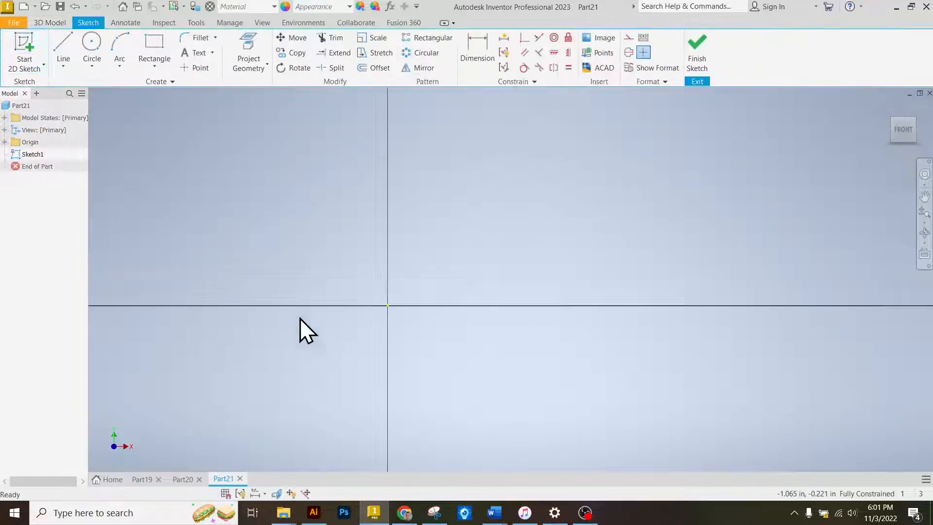
Draw a 2 in horizontal base line and a 0.75 in vertical wall up from its right end
left_click(63, 51)
left_click(371, 300)
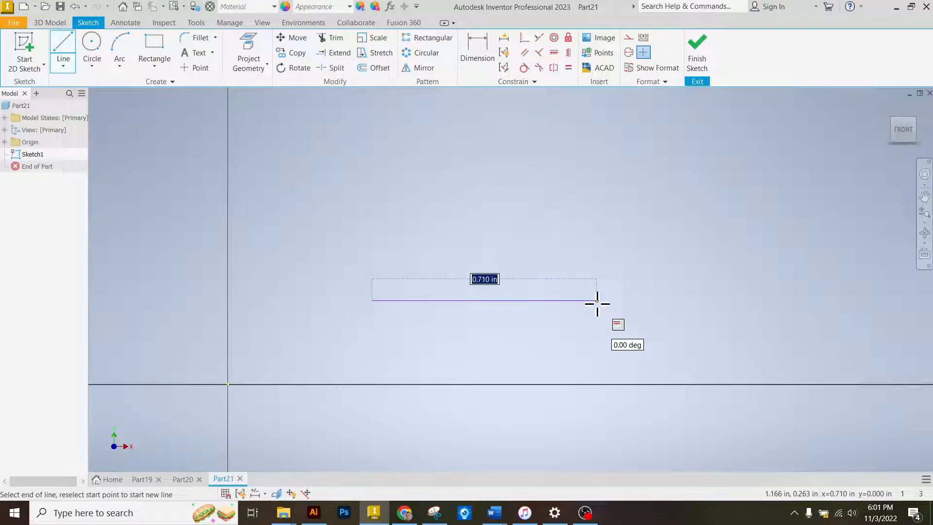
type("2")
key("Return")
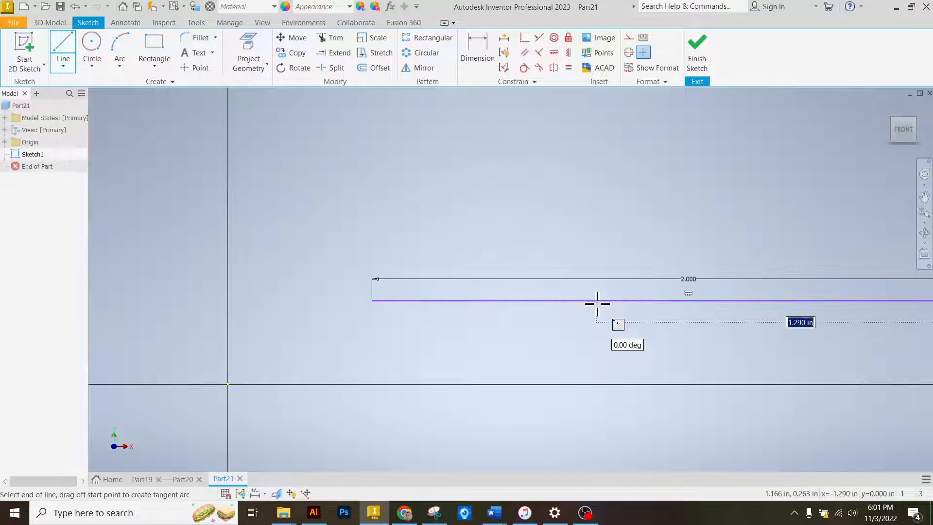
scroll(441, 294, "down", 2)
scroll(430, 283, "down", 3)
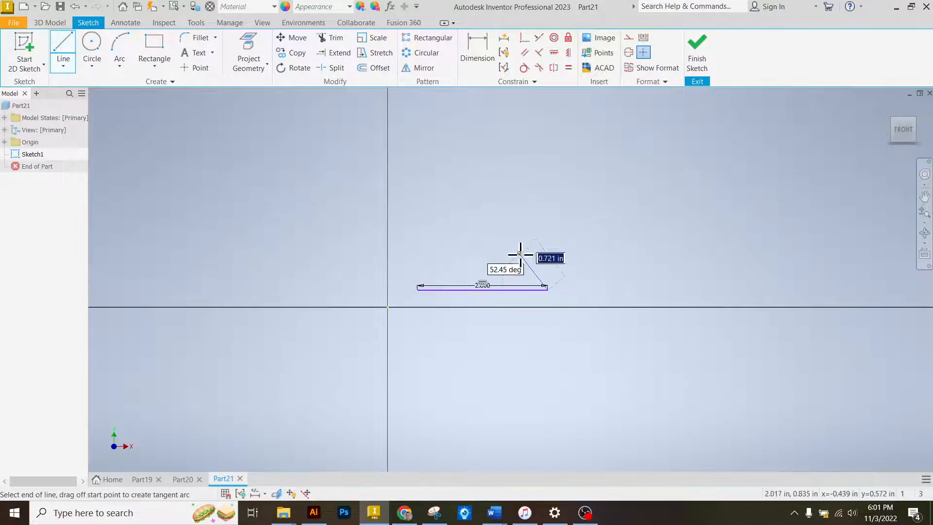
scroll(518, 250, "up", 4)
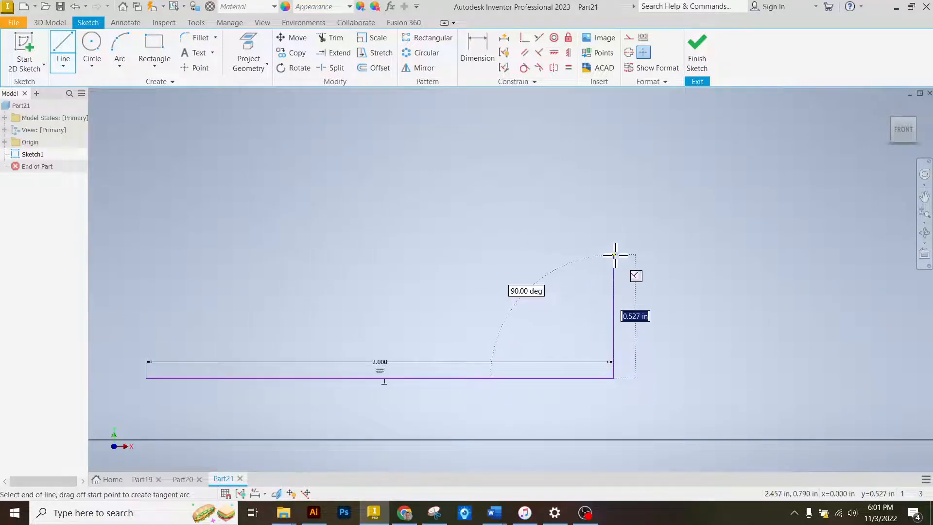
type(".75")
key("Return")
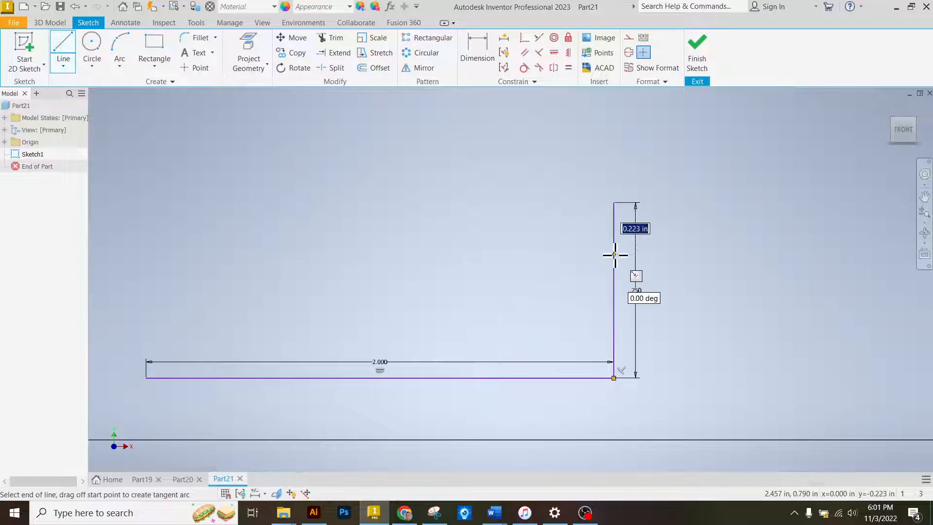
scroll(662, 254, "down", 3)
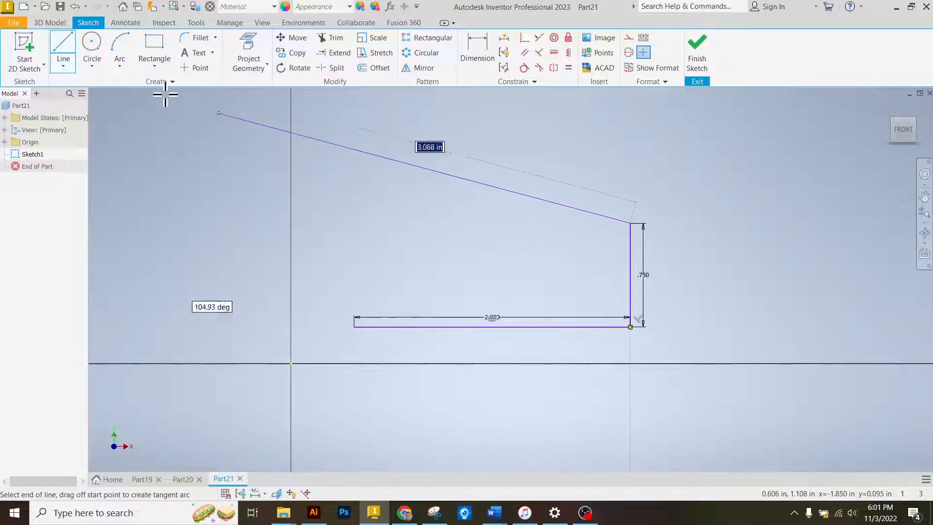
left_click(394, 204)
key("Escape")
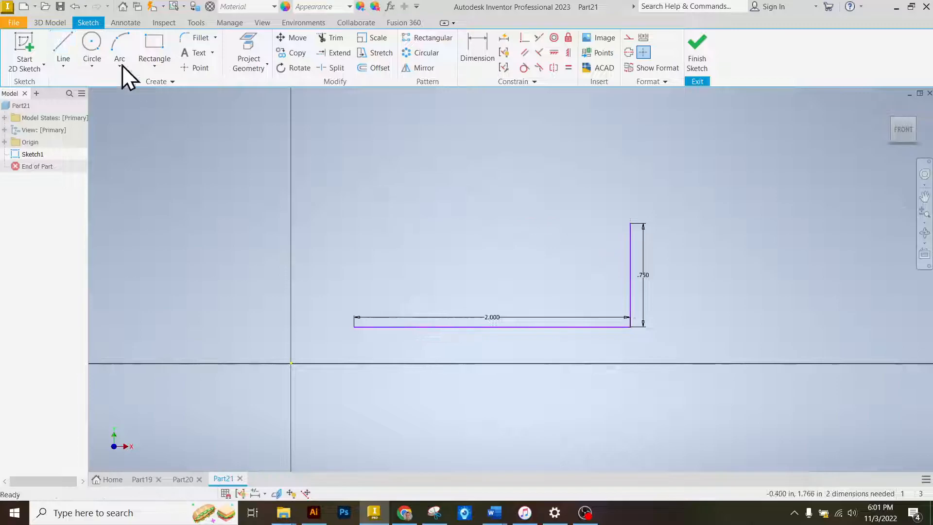
Draw a 1.5 in vertical wall up from the left end of the base line
left_click(65, 43)
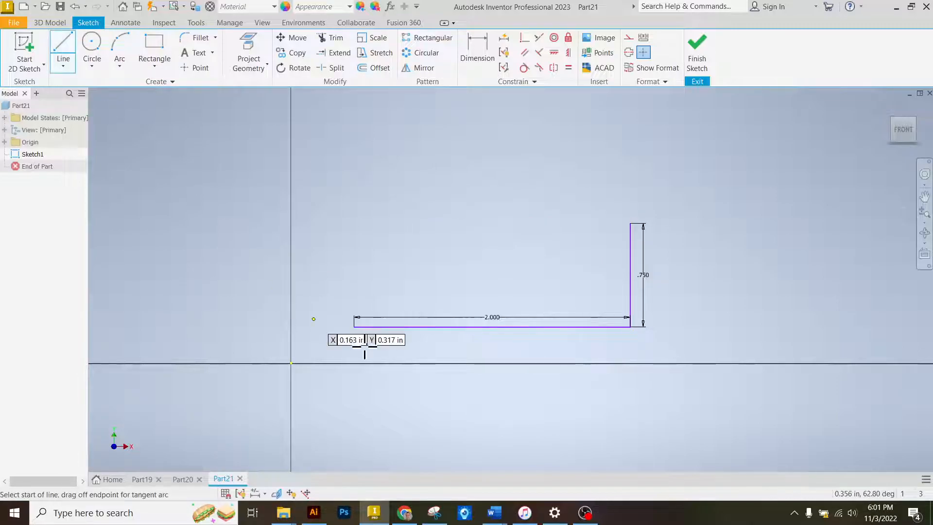
left_click(354, 326)
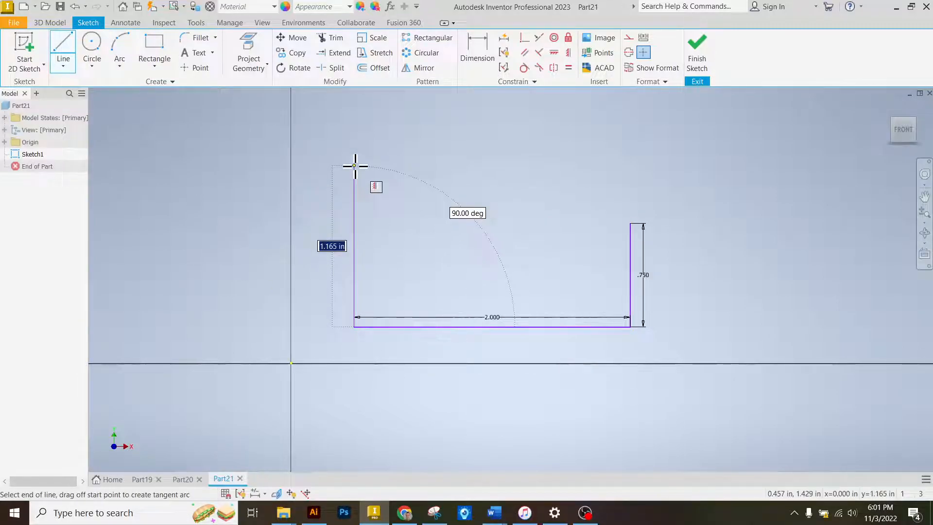
key("Return")
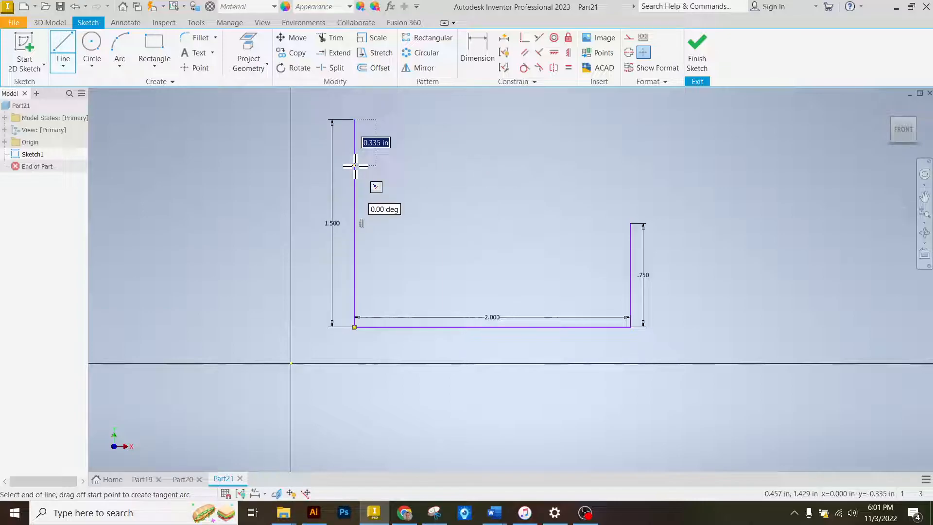
key("Escape")
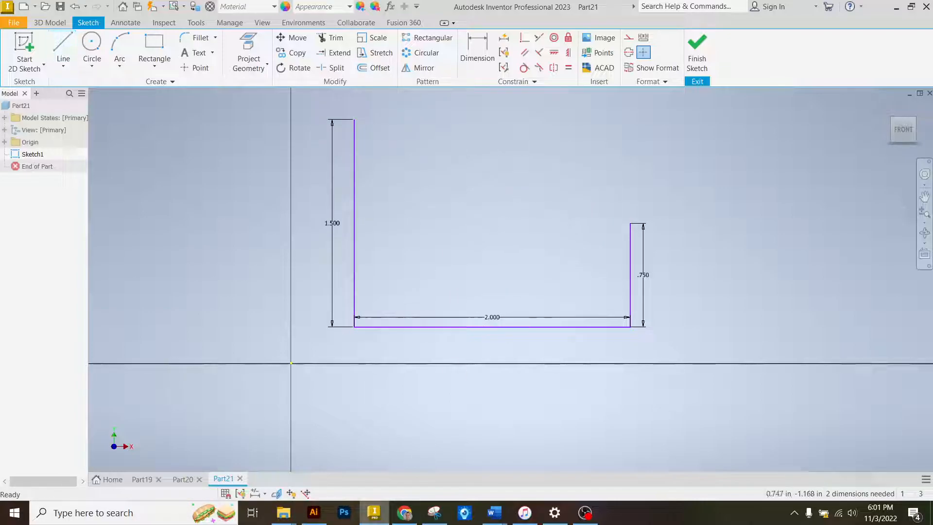
Check the assignment drawing in Chrome, and in Inventor draw a 1 in ledge leftward from the short wall and a 0.75 in inner wall upward
left_click(404, 514)
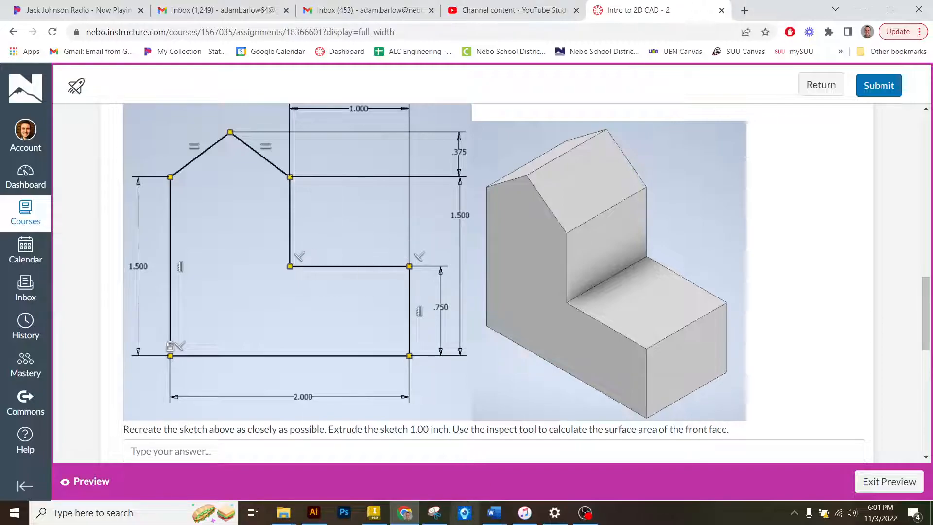
left_click(408, 518)
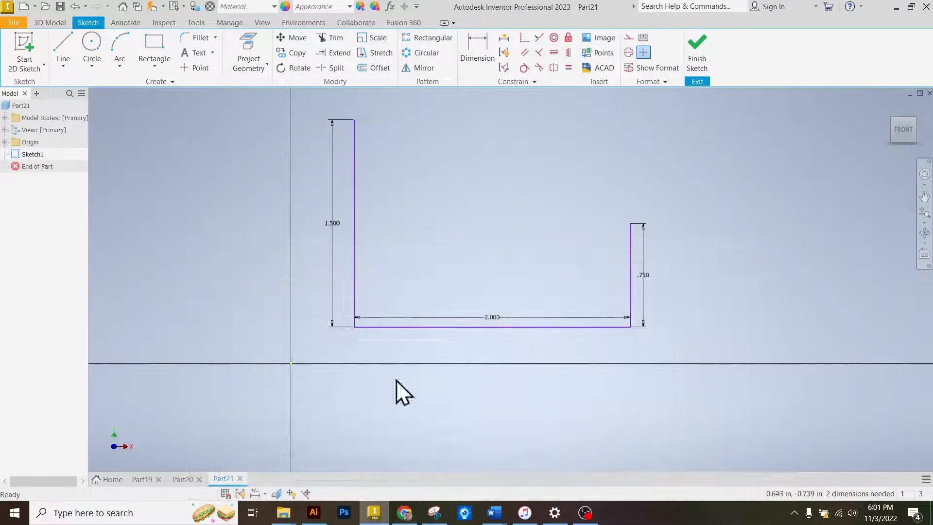
left_click(63, 53)
left_click(631, 222)
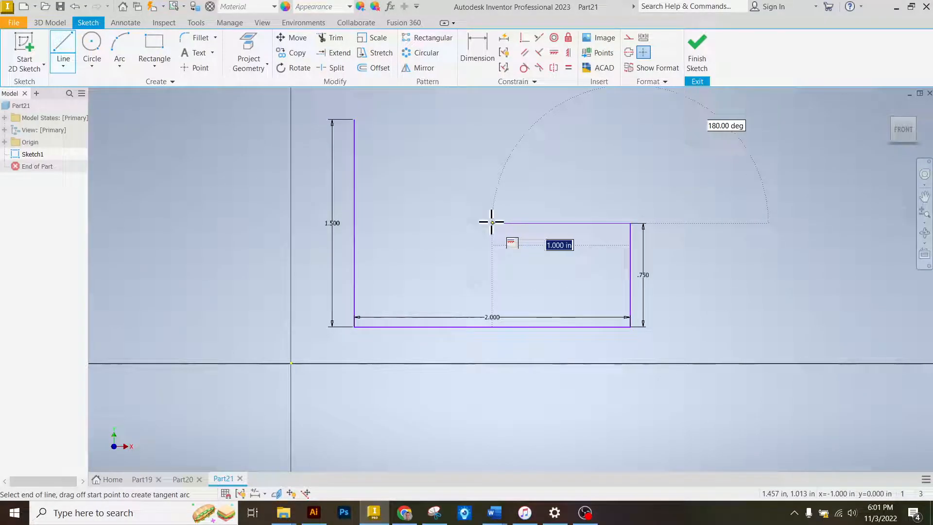
left_click(492, 223)
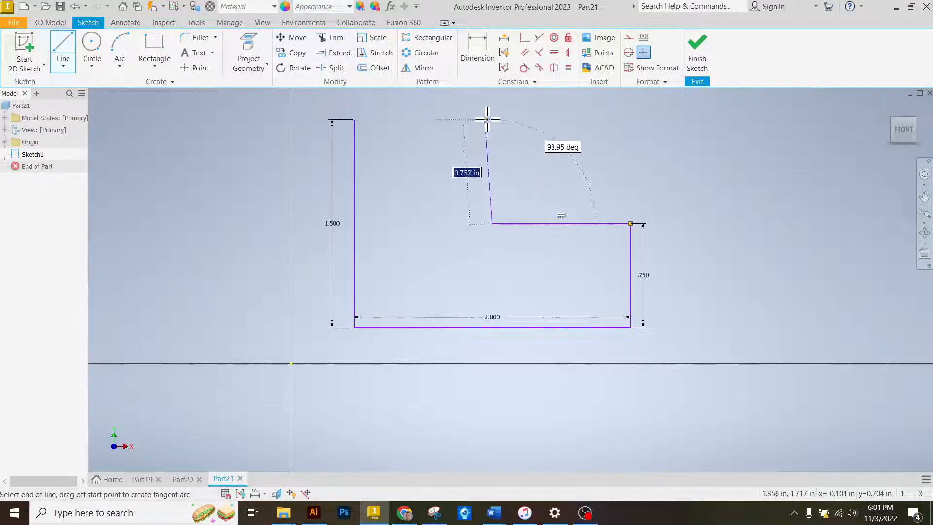
left_click(492, 119)
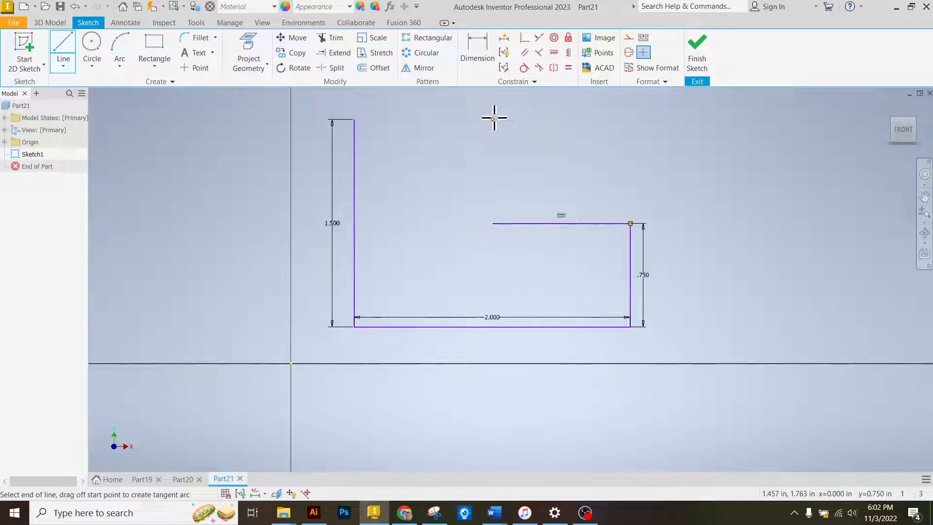
Draw the right roof slope to a peak midway between the walls and try to close the outline at the left wall's upper end
scroll(573, 213, "down", 3)
scroll(541, 146, "up", 3)
left_click(431, 119)
left_click(352, 166)
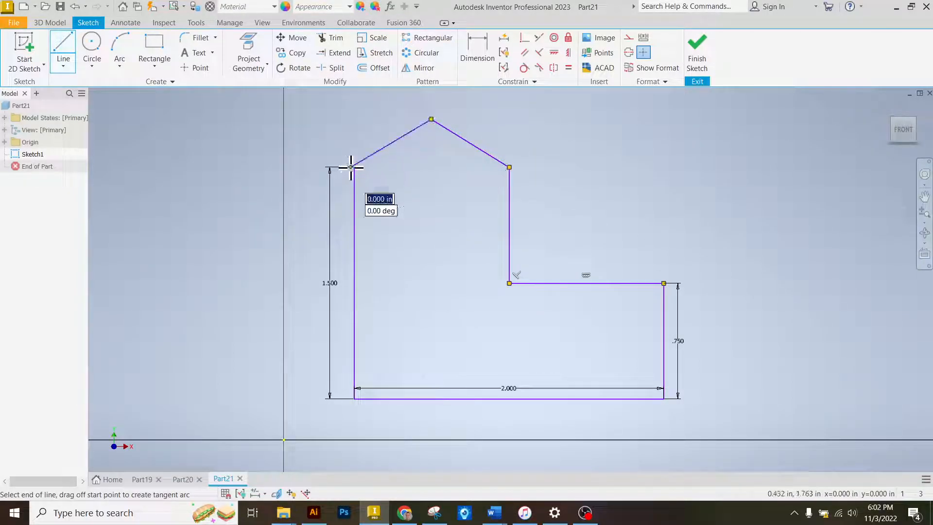
key("Escape")
Draw the left roof slope from the upper end of the left wall to the roof peak
scroll(367, 170, "up", 3)
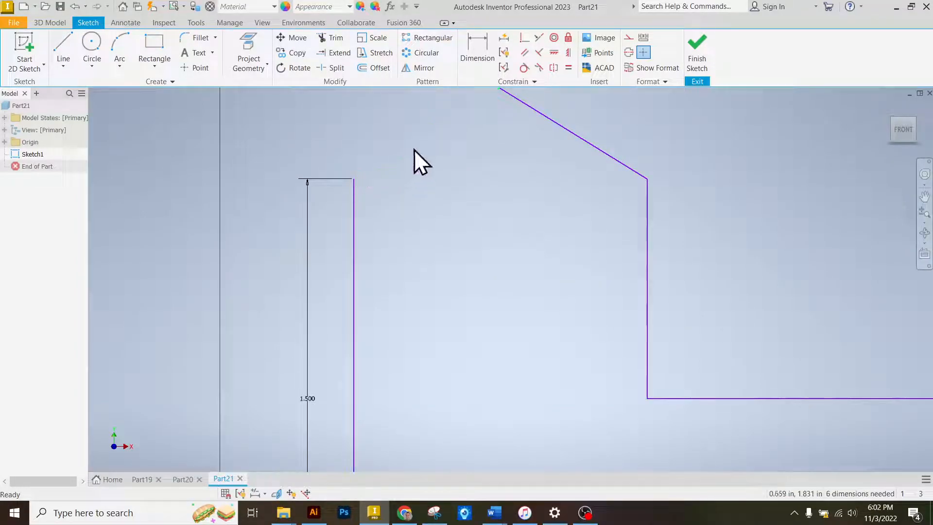
left_click(64, 49)
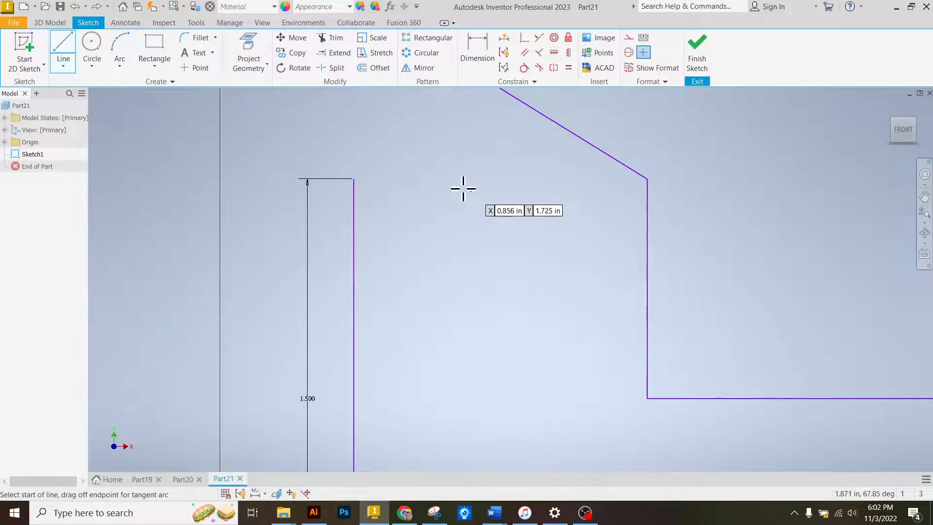
left_click(356, 180)
scroll(371, 191, "down", 2)
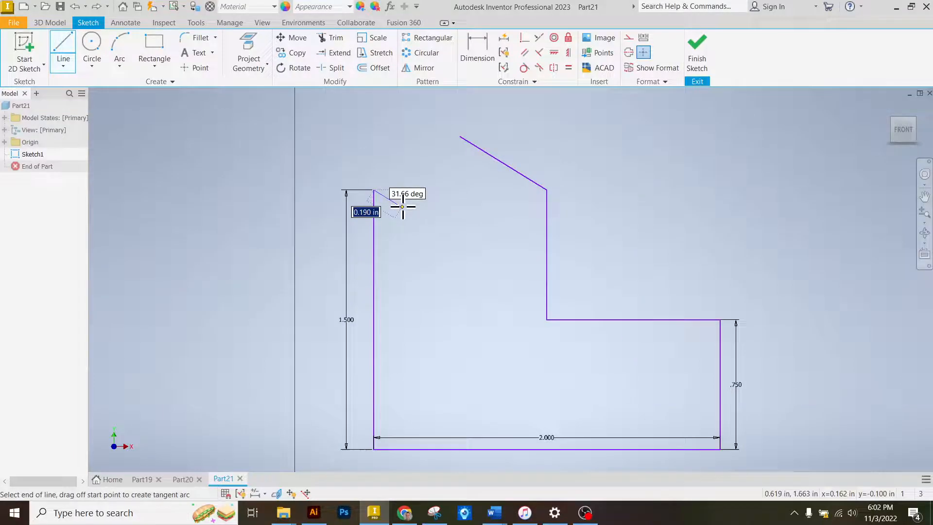
left_click(460, 136)
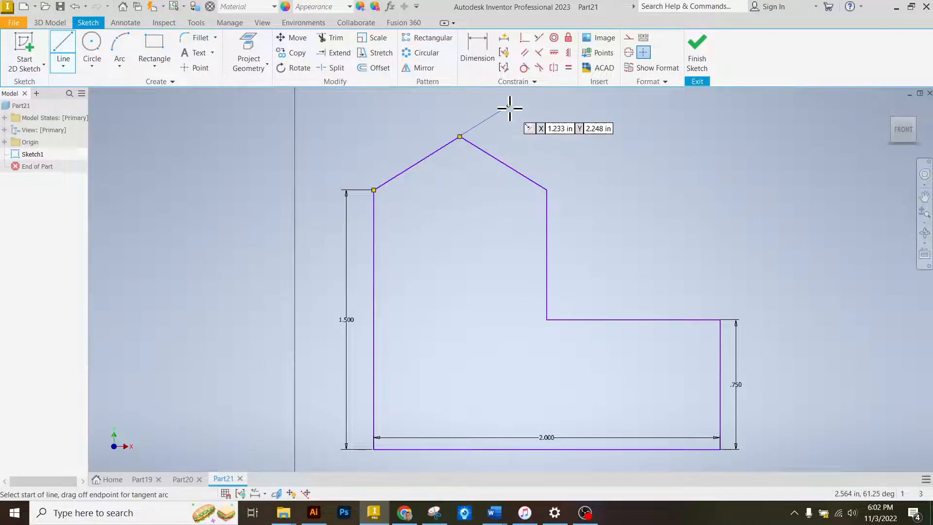
Dimension the horizontal ledge at 1 in and the inner vertical wall at 0.75 in
left_click(481, 47)
left_click(650, 320)
left_click(653, 238)
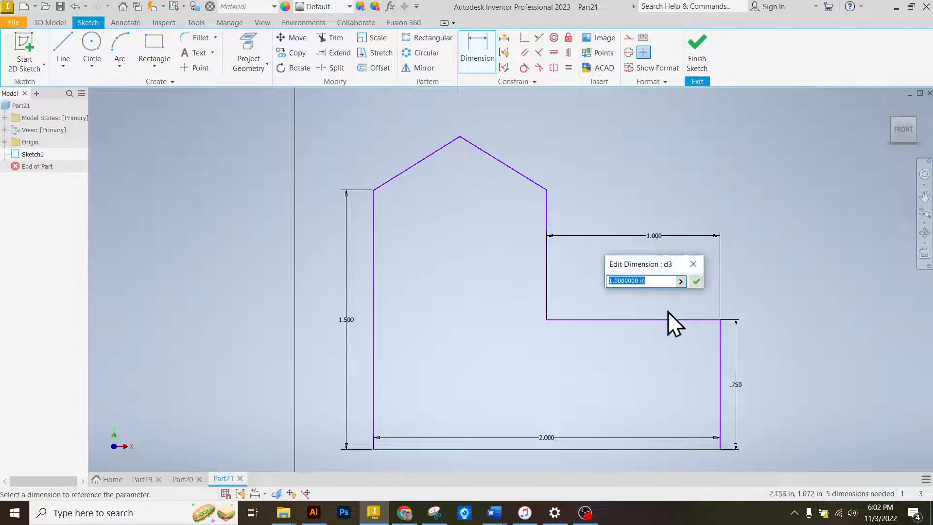
type("1")
key("Return")
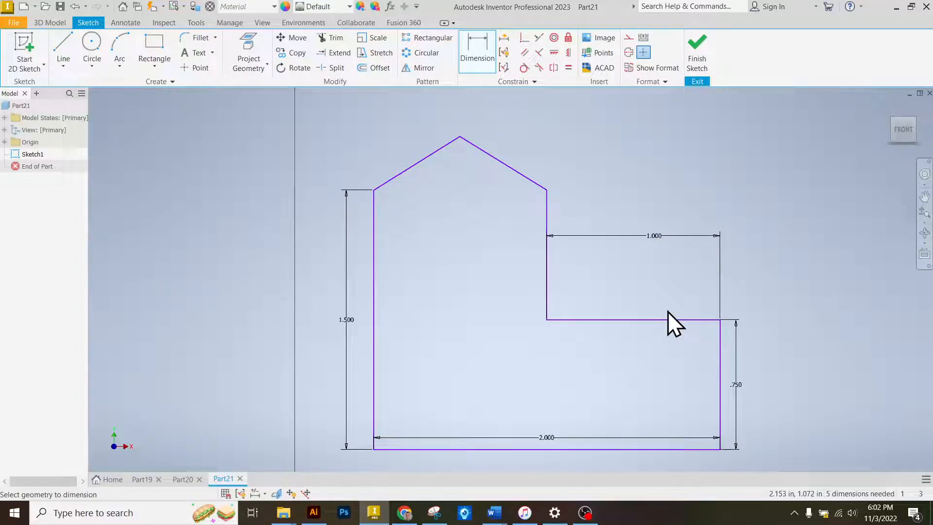
left_click(548, 224)
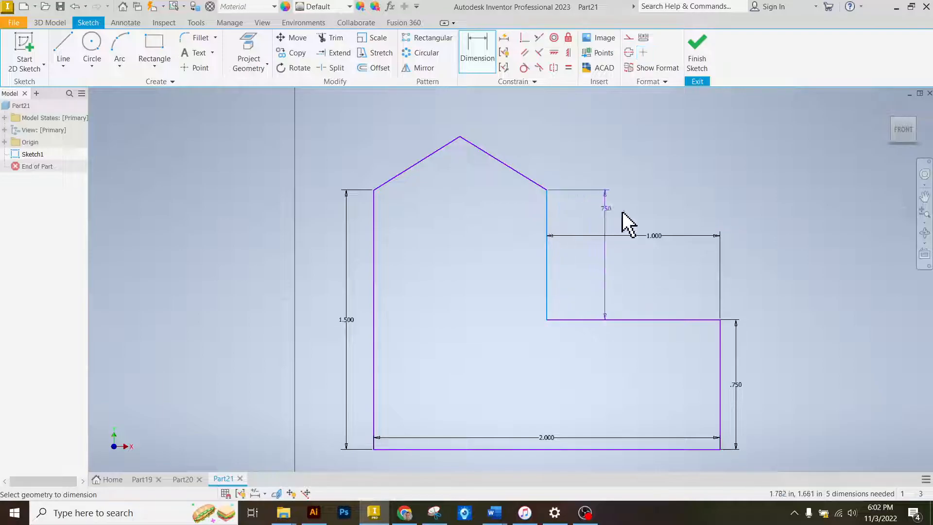
left_click(760, 227)
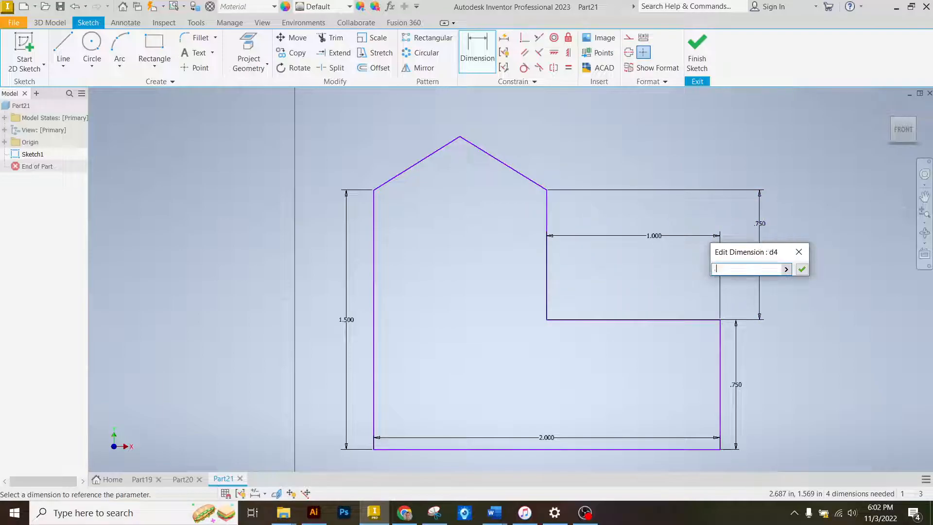
key("Return")
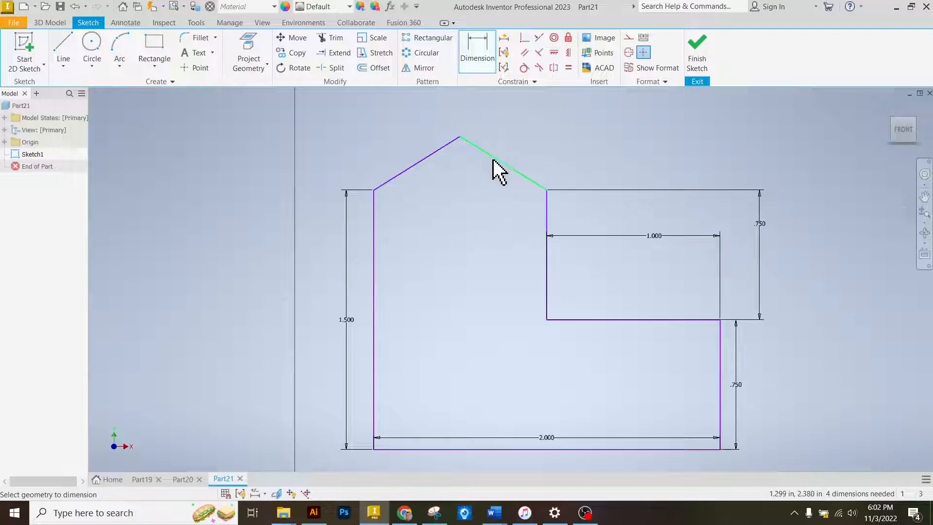
Apply an Equal constraint to the two roof slopes and check the assignment drawing in Chrome before returning to Inventor
left_click(568, 68)
left_click(505, 162)
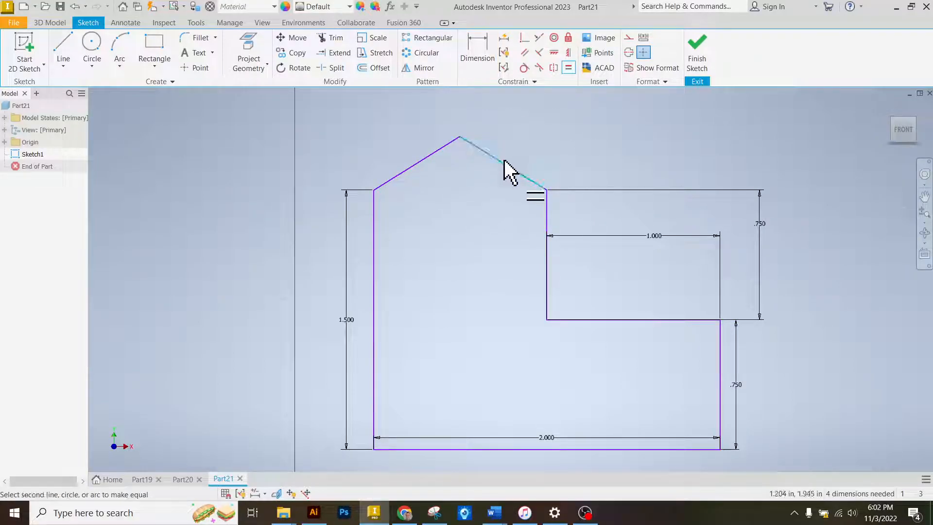
left_click(430, 155)
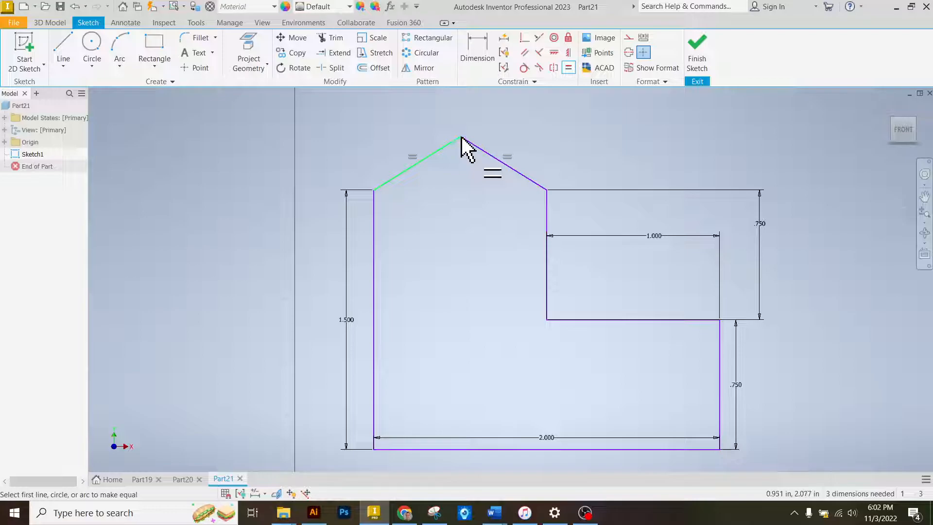
left_click(404, 511)
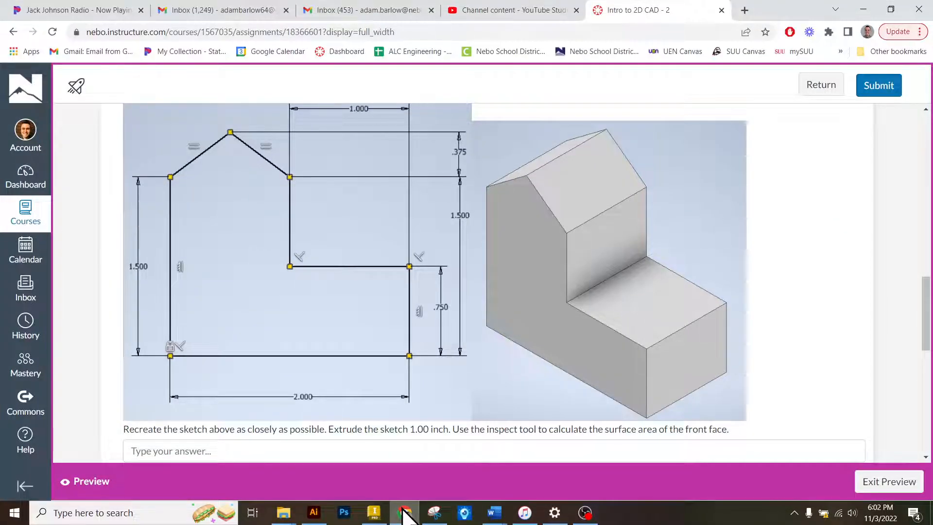
left_click(404, 511)
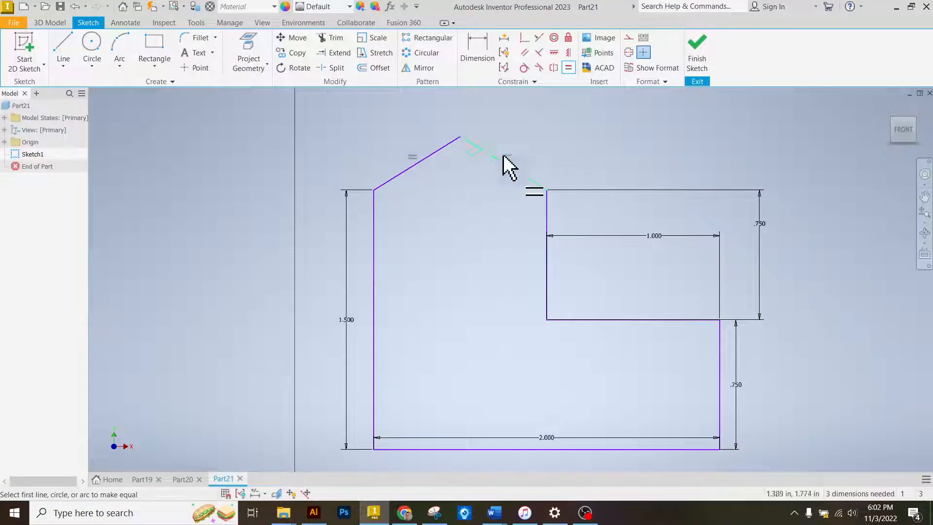
Dimension the roof's vertical height from the right wall's upper end to the peak at 0.375 in
left_click(467, 63)
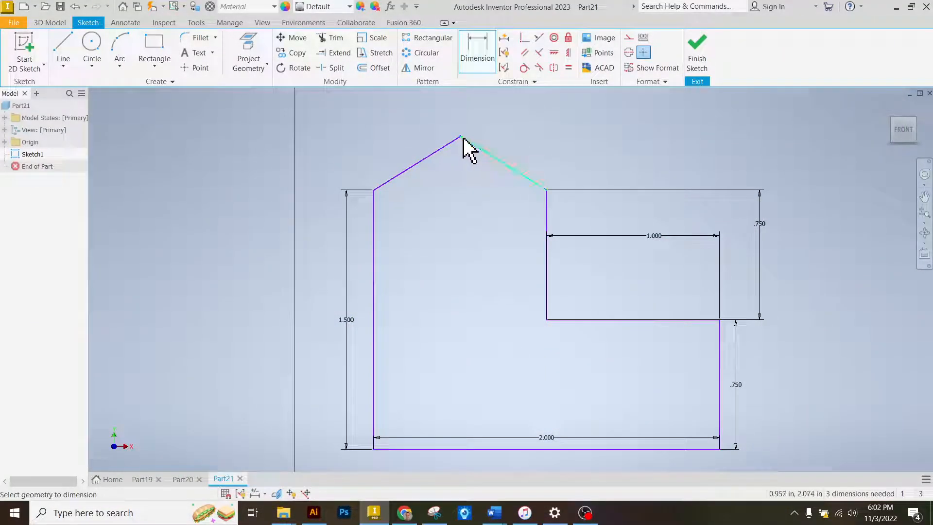
left_click(544, 187)
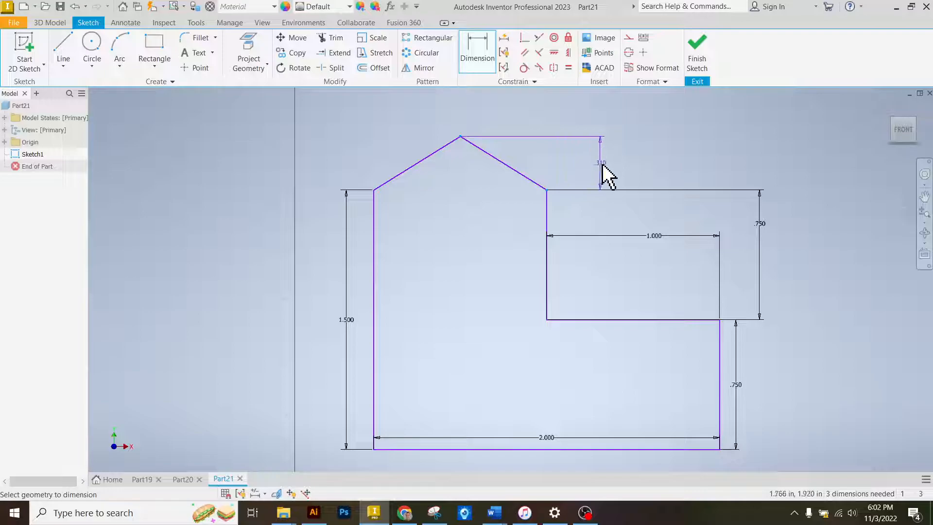
left_click(601, 174)
type(".")
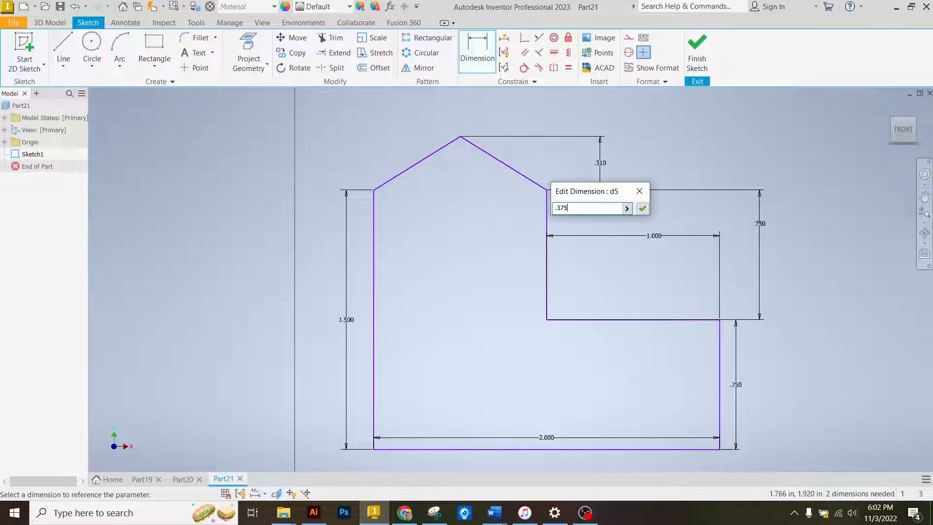
type("375")
key("Return")
scroll(600, 164, "down", 2)
scroll(631, 255, "up", 3)
scroll(626, 244, "down", 2)
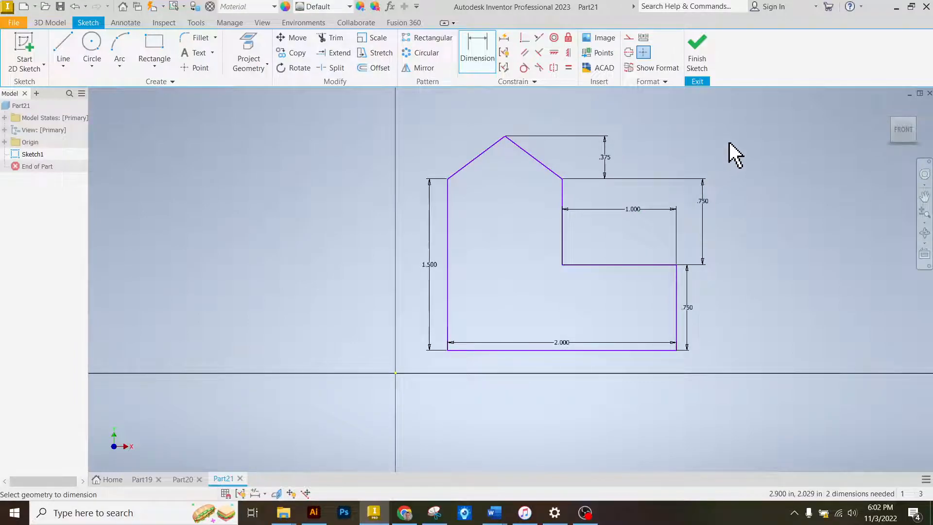
right_click(684, 121)
left_click(689, 118)
Move the whole stepped house outline farther from the origin by its roof peak
mouse_move(505, 137)
left_mouse_down()
mouse_move(564, 121)
mouse_move(541, 131)
mouse_move(537, 100)
mouse_move(551, 117)
mouse_move(537, 129)
mouse_move(524, 103)
mouse_move(544, 121)
left_mouse_up()
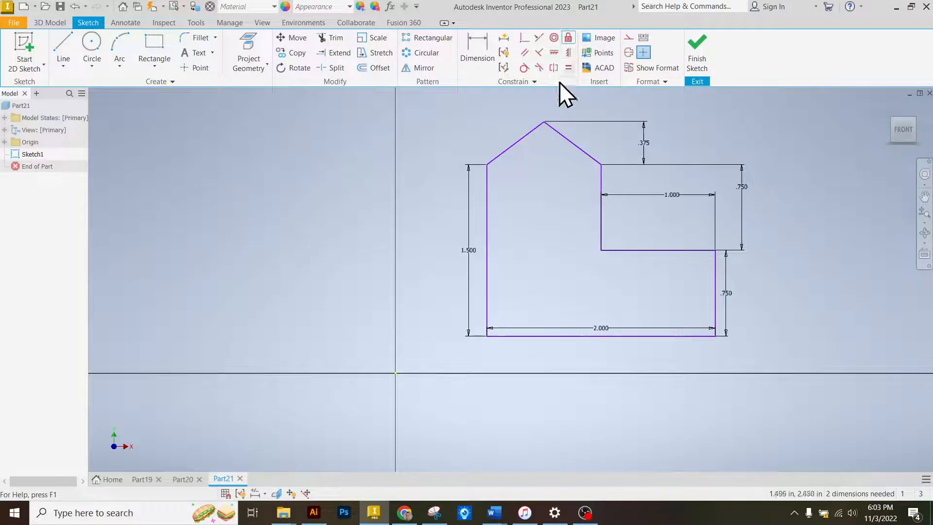
left_click(543, 127)
right_click(539, 116)
left_click(544, 117)
Extrude the finished stepped house sketch 1 in and measure its front face
left_click(695, 61)
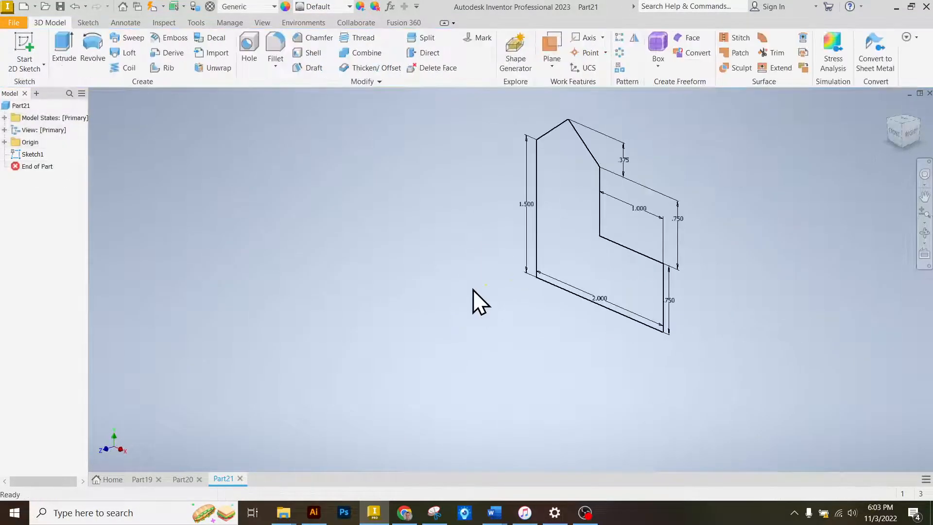
left_click(72, 51)
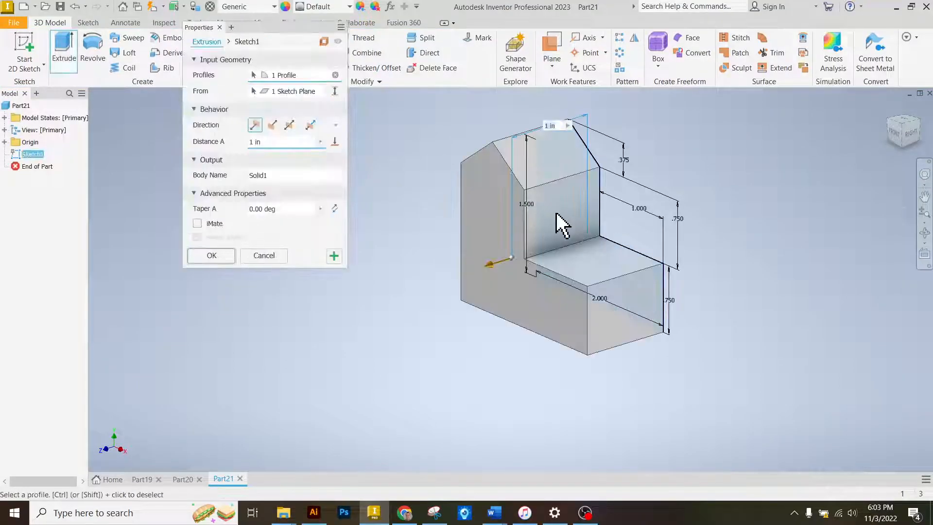
left_click(212, 255)
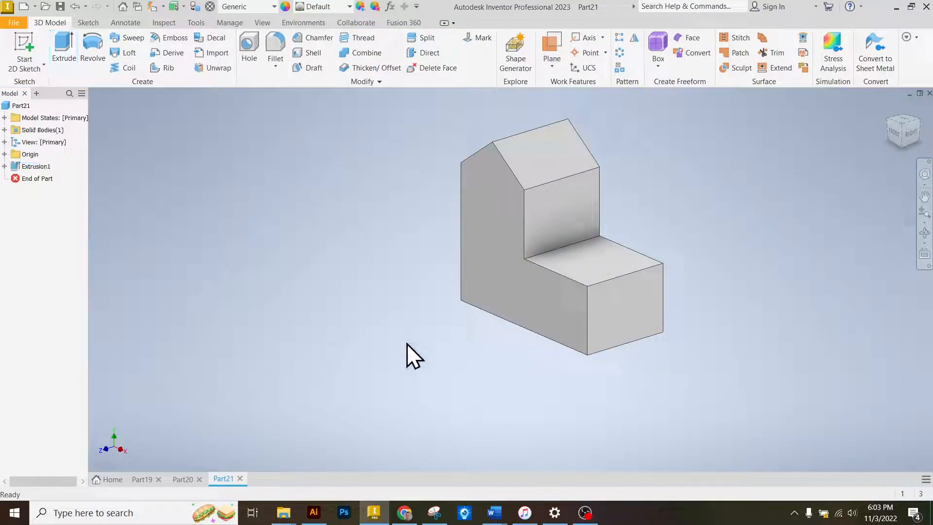
key("m")
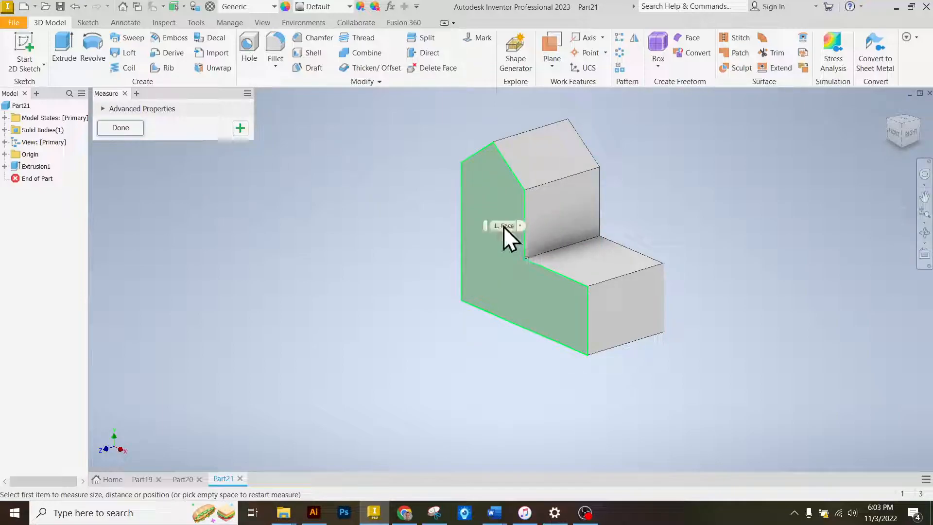
key("Escape")
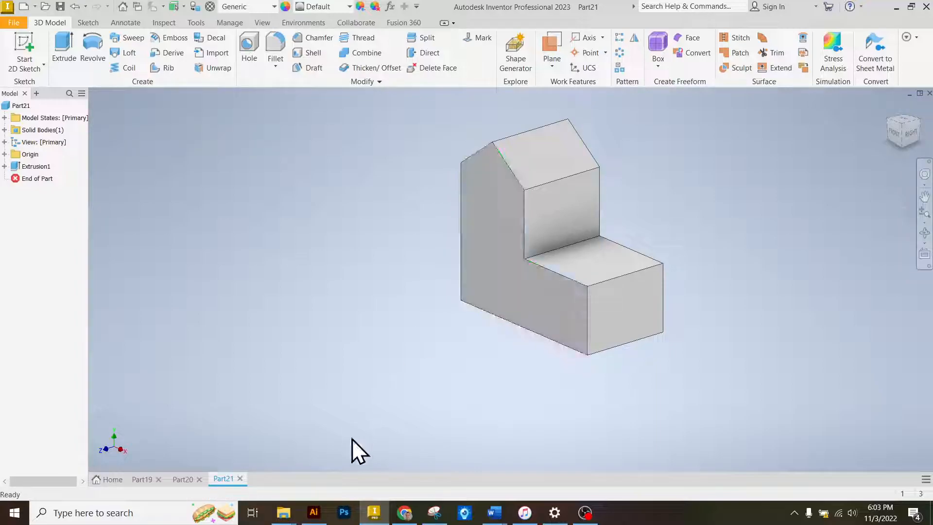
Look up the arch shape in the Chrome assignment and create a new part from Standard.ipt in Inventor
left_click(404, 511)
scroll(465, 301, "down", 8)
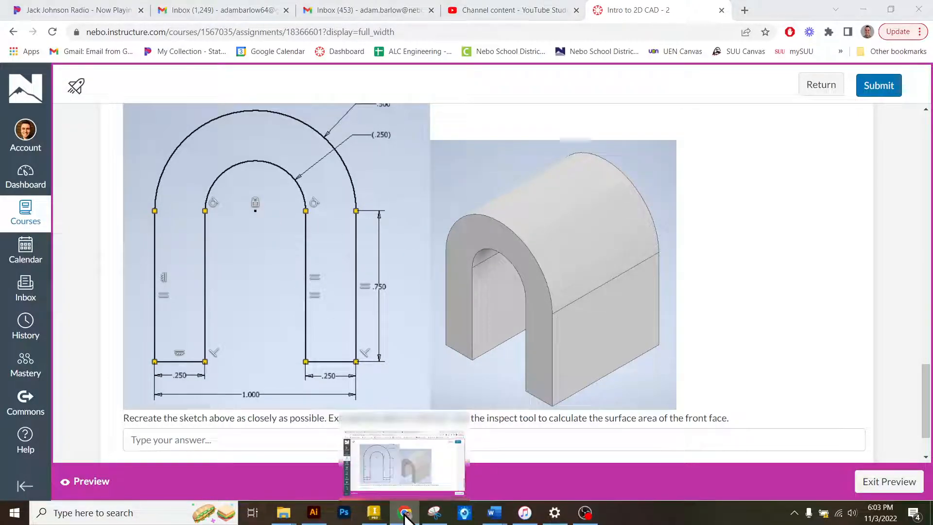
left_click(373, 512)
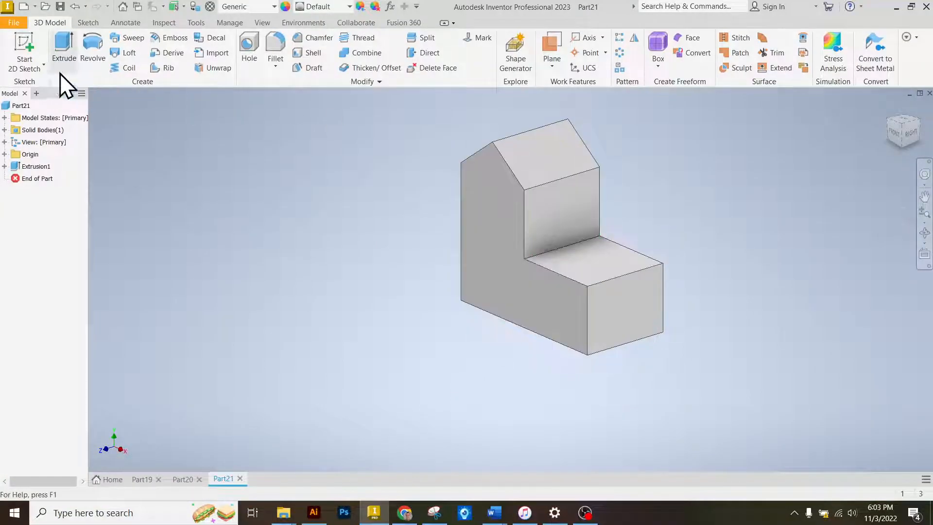
left_click(23, 23)
left_click(31, 68)
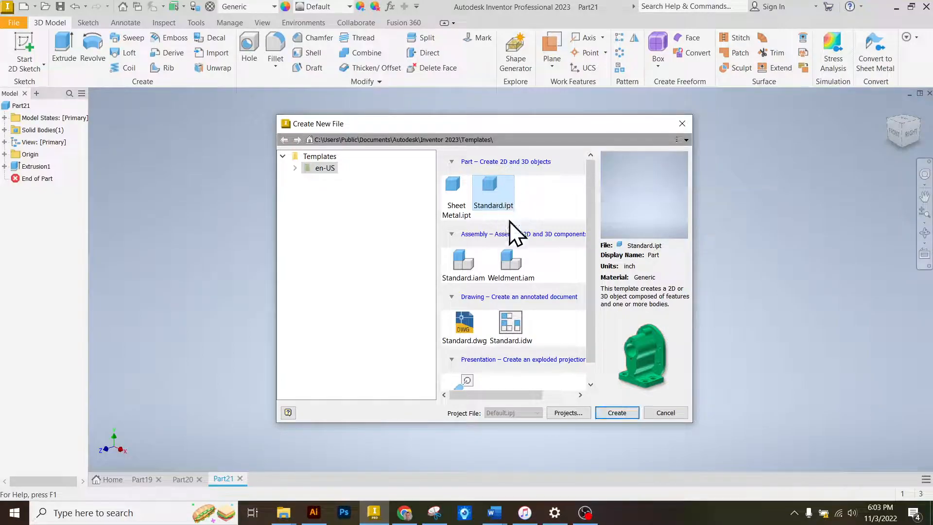
left_click(604, 414)
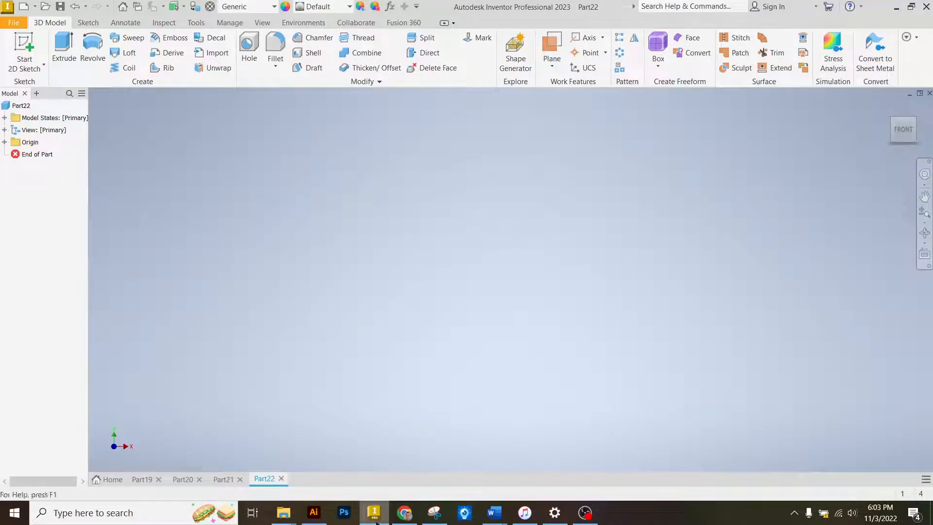
Review the arch drawing's dimensions in Chrome, return to Inventor and start a sketch on the front XY plane
left_click(401, 519)
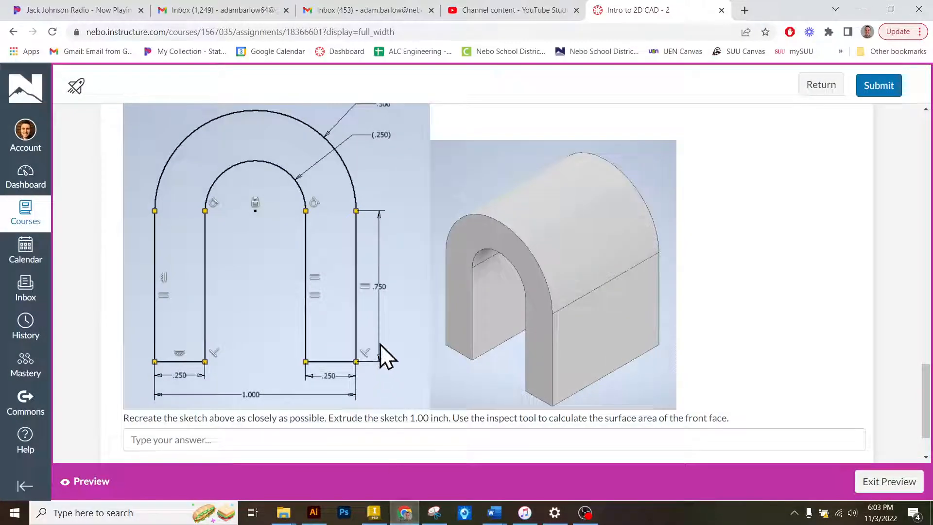
scroll(368, 284, "up", 1)
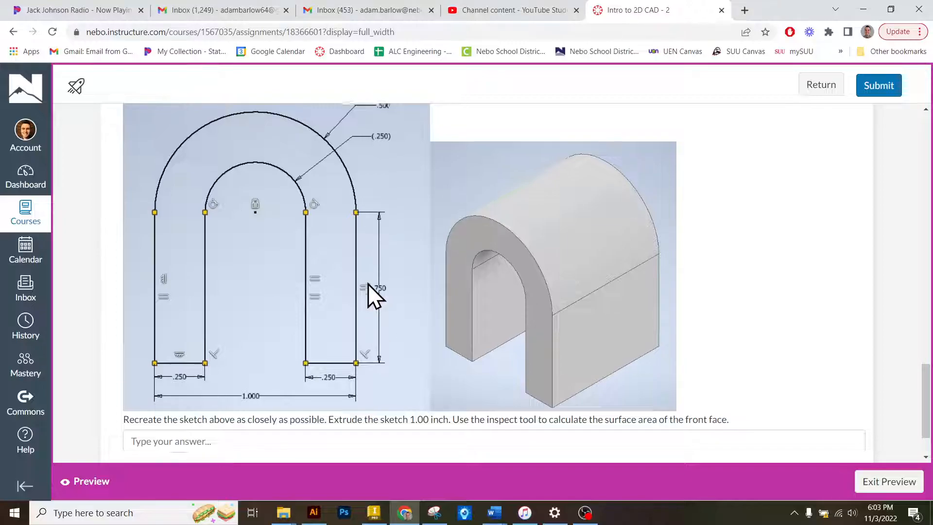
scroll(368, 283, "down", 1)
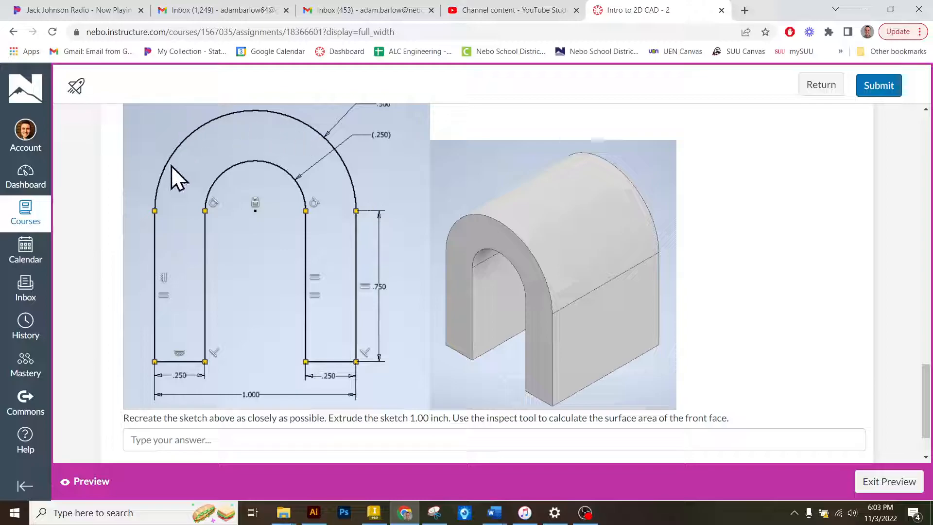
left_click(373, 515)
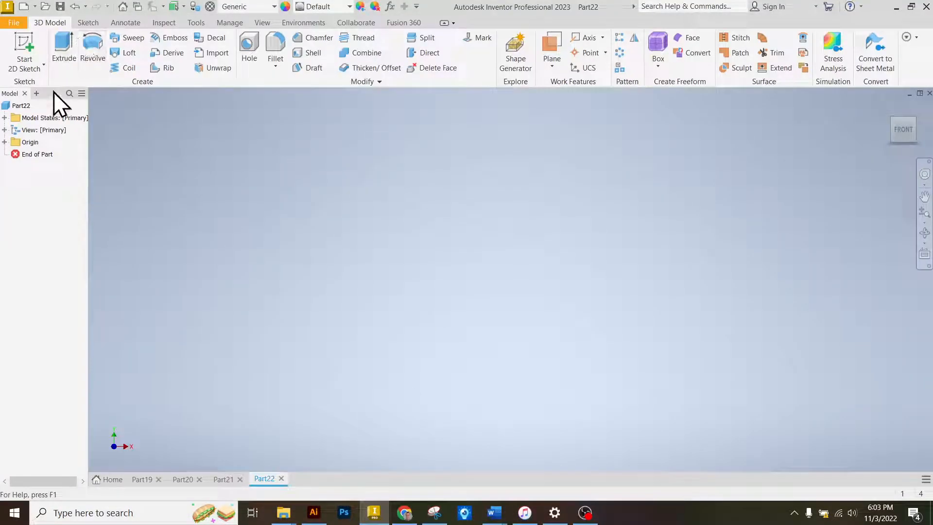
left_click(20, 58)
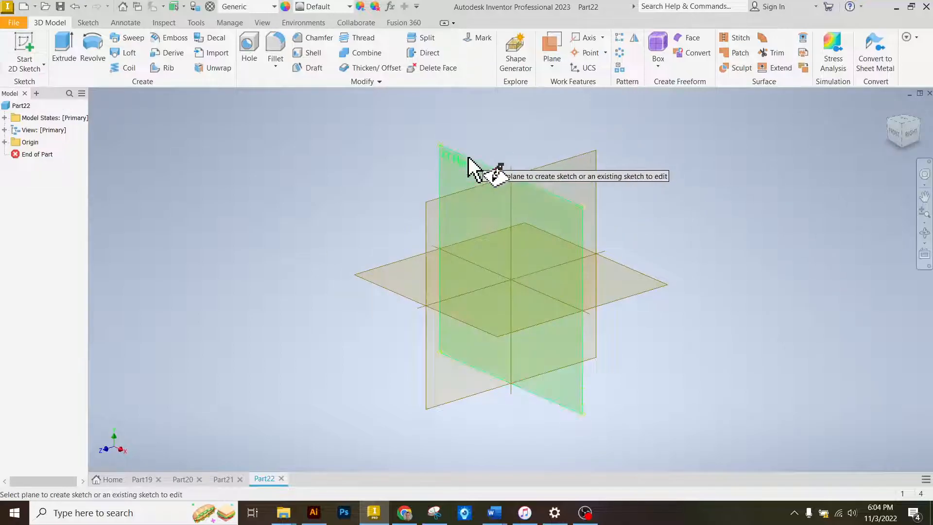
left_click(466, 165)
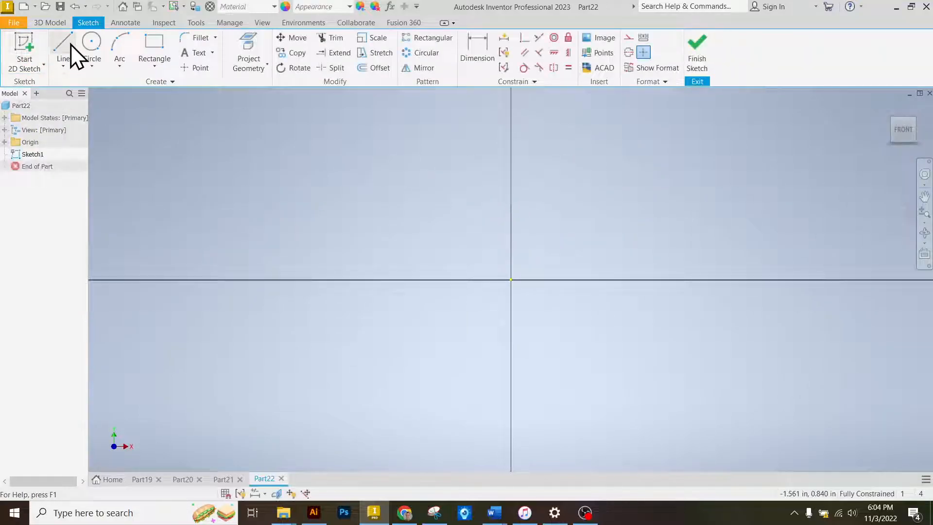
Draw the first leg's 0.25 in horizontal base and a 0.75 in vertical line up from its right end
left_click(63, 48)
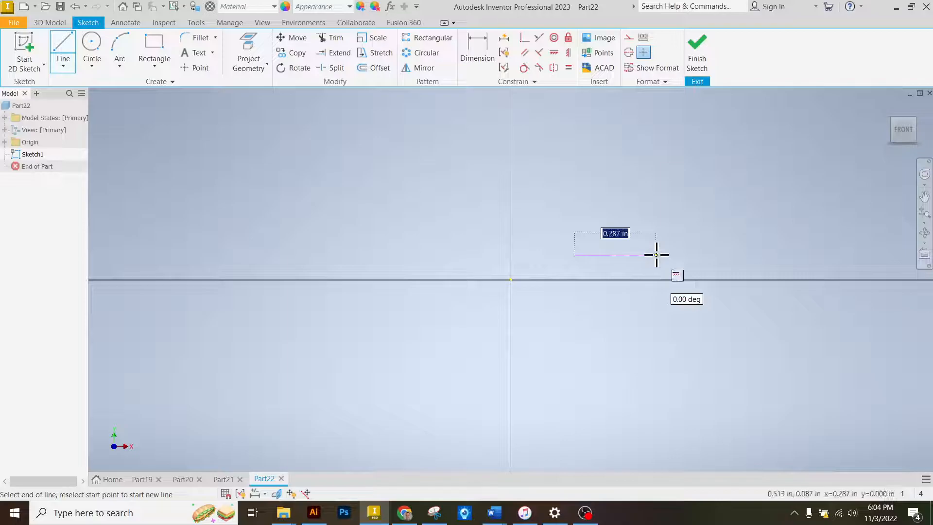
type("50")
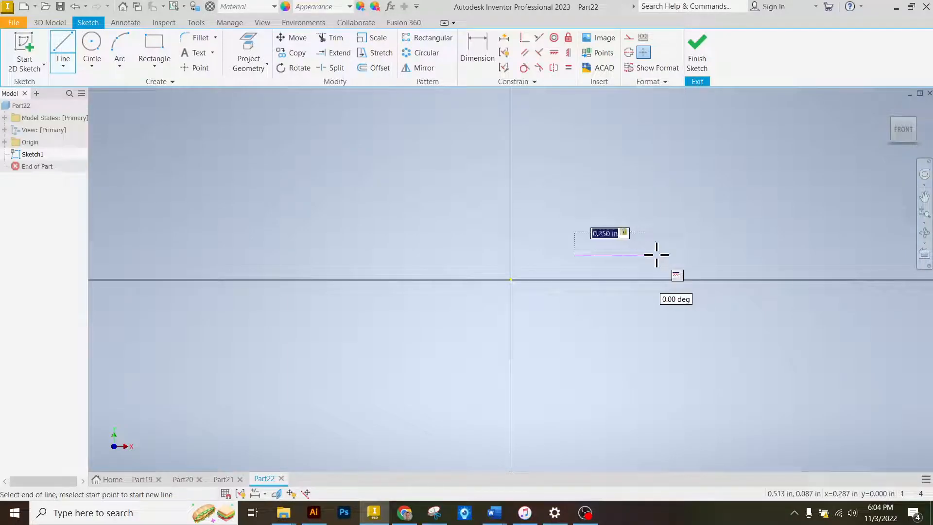
key("Return")
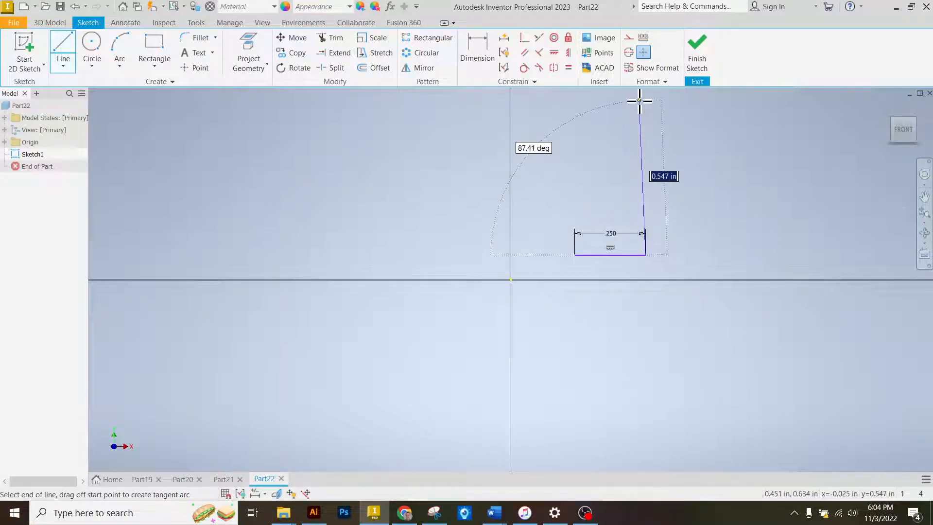
scroll(610, 183, "down", 4)
scroll(605, 194, "up", 3)
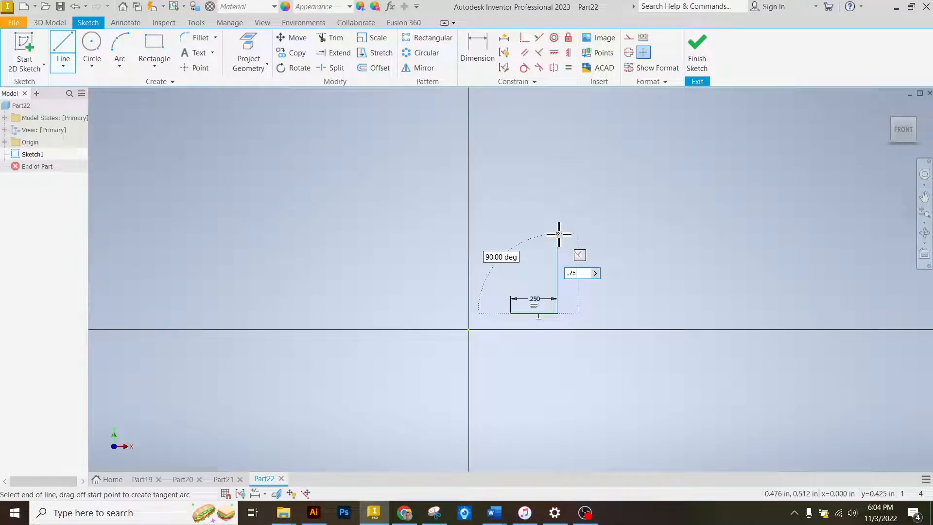
type(".75")
key("Return")
key("Escape")
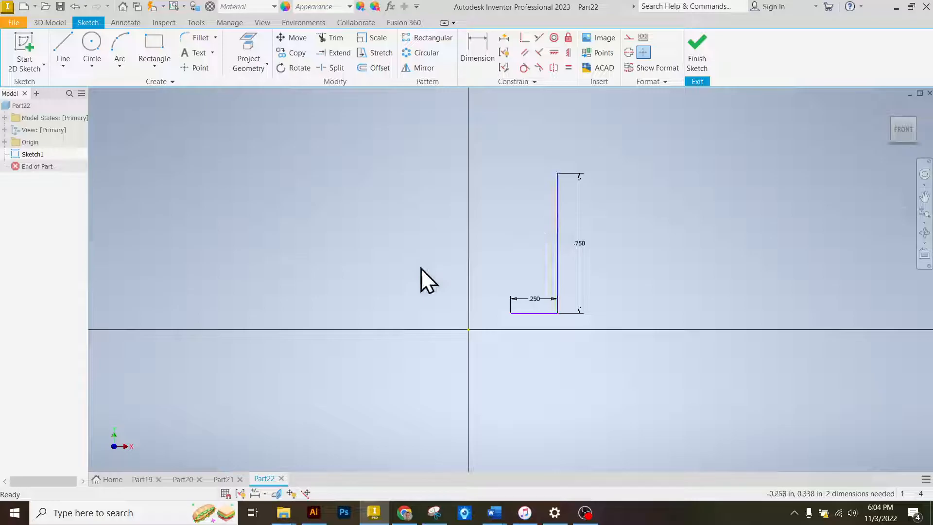
Draw a vertical line up from the left end of the first leg's base and dimension it at 0.75 in
left_click(510, 313)
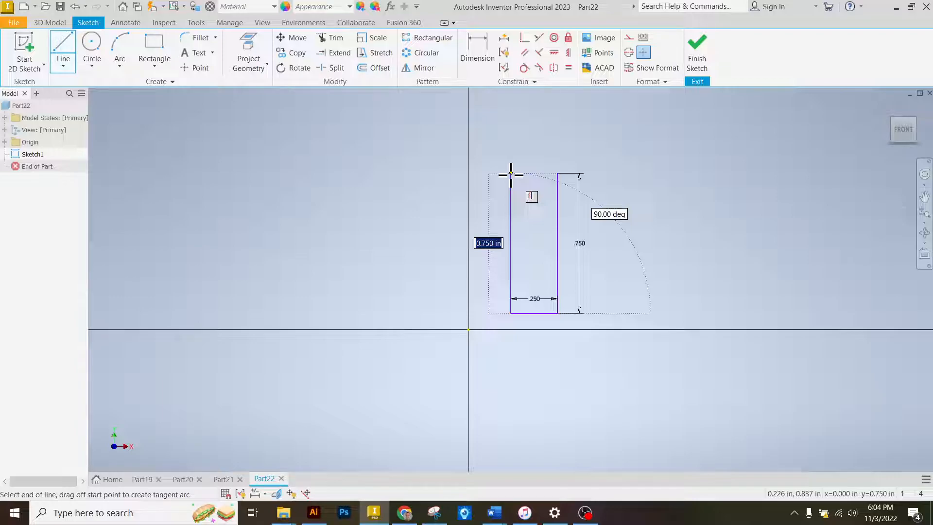
left_click(511, 173)
key("Escape")
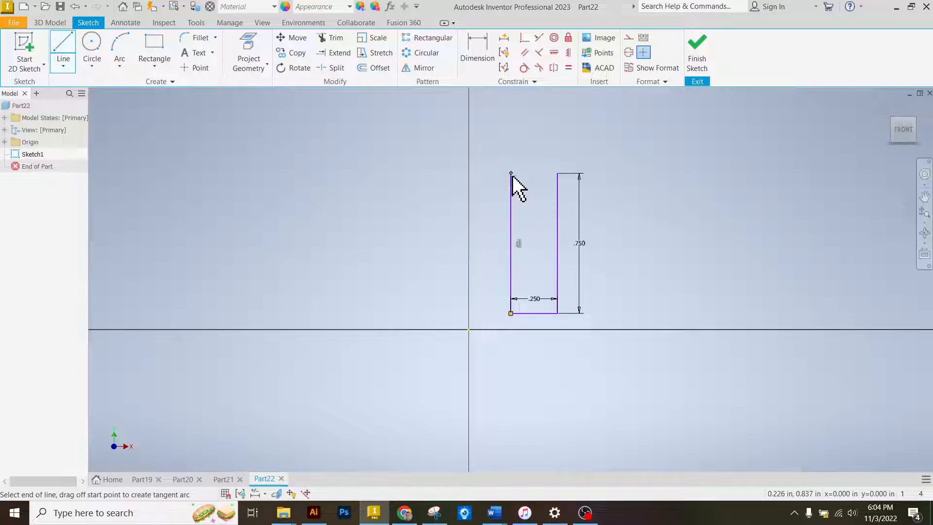
left_click(510, 203)
left_click(485, 199)
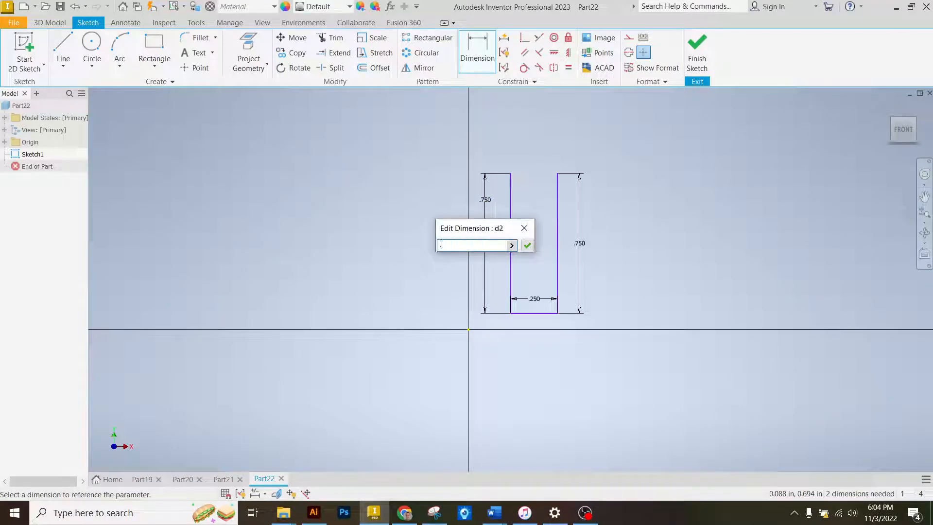
key("Return")
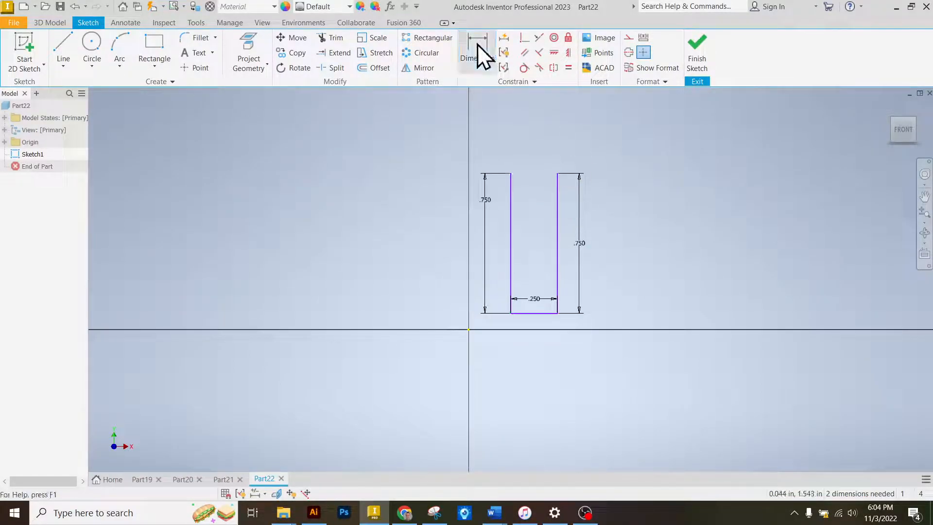
Draw the second leg's 0.25 in base level with the first and its outer vertical line up to the first leg's height
left_click(63, 54)
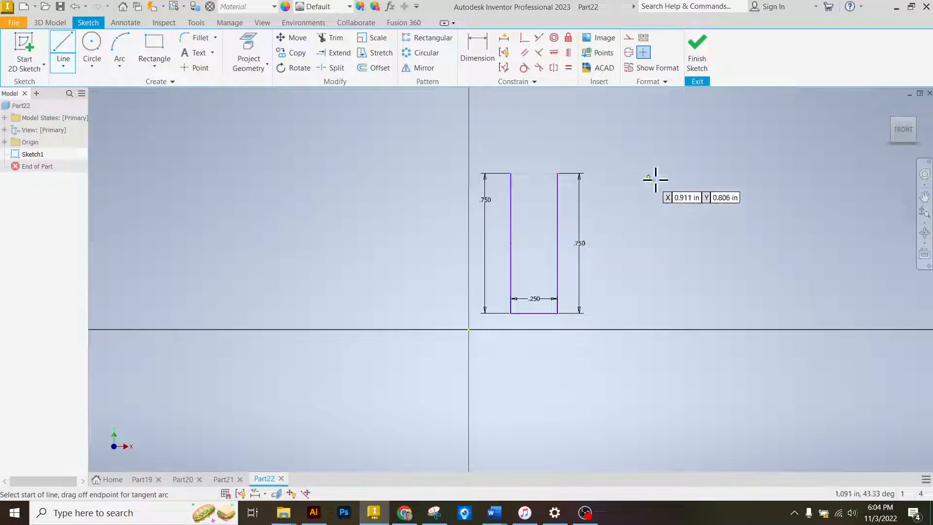
left_click(653, 312)
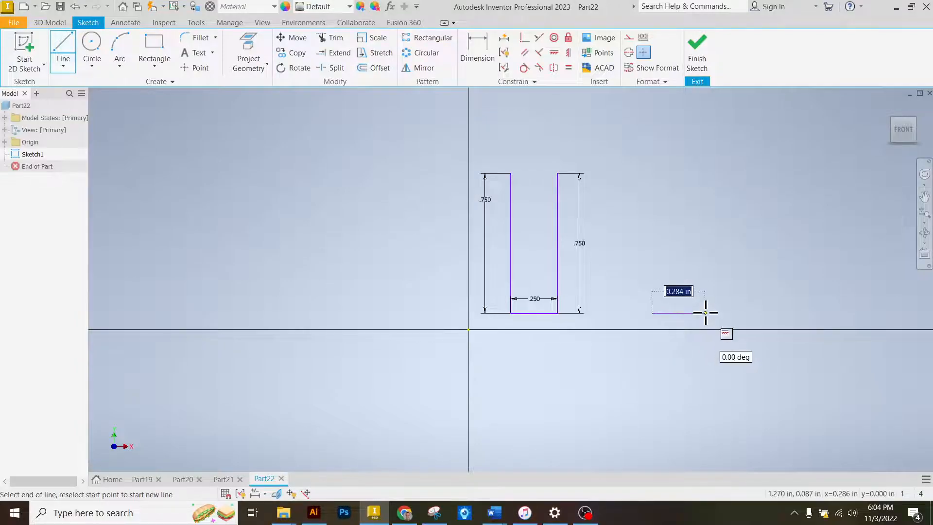
type(".25")
key("Return")
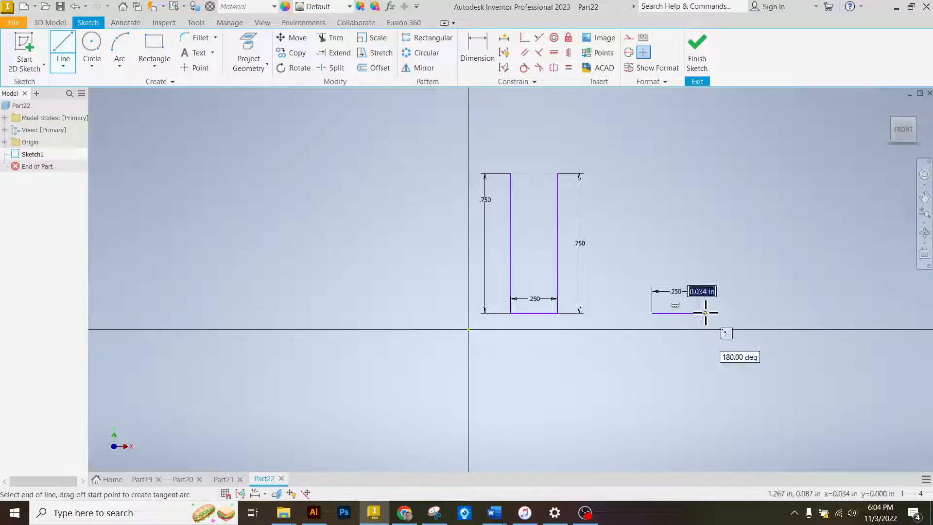
left_click(700, 173)
key("Escape")
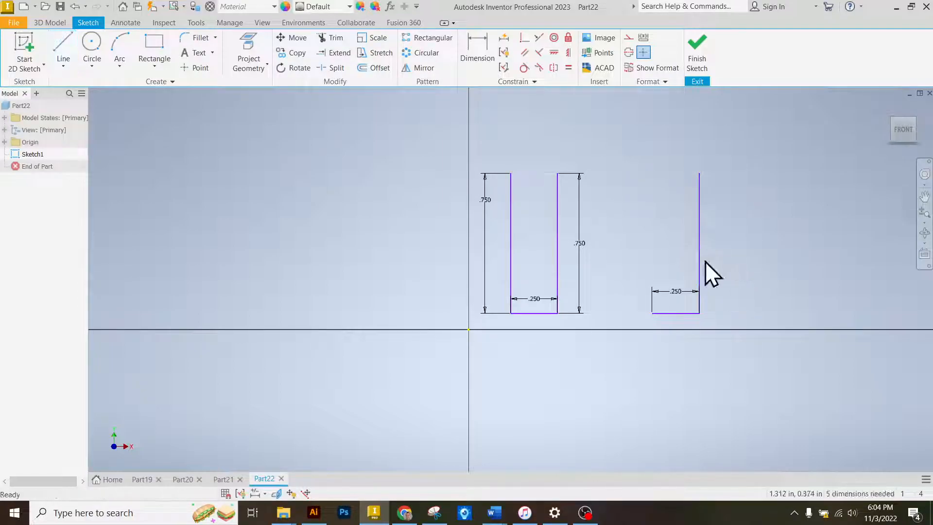
Draw the second leg's inner vertical line 0.75 in up from the left end of its base
left_click(63, 51)
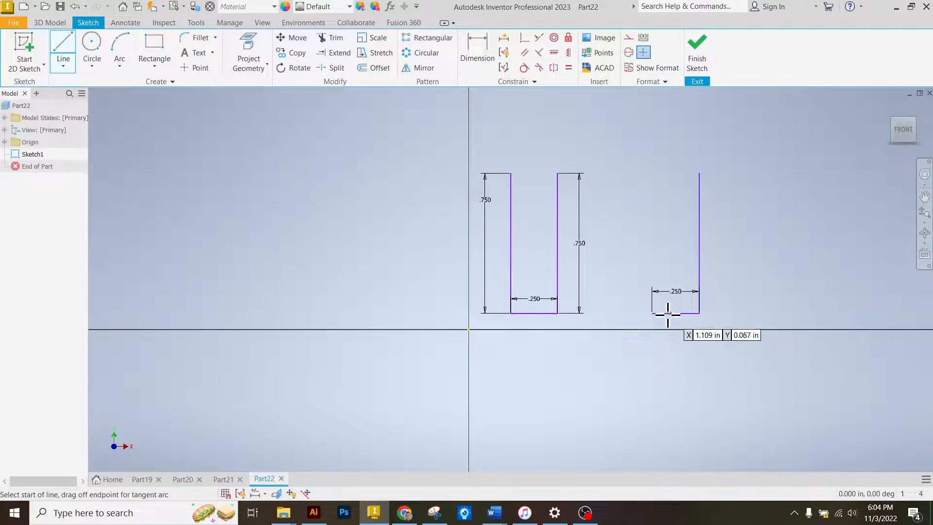
left_click(653, 314)
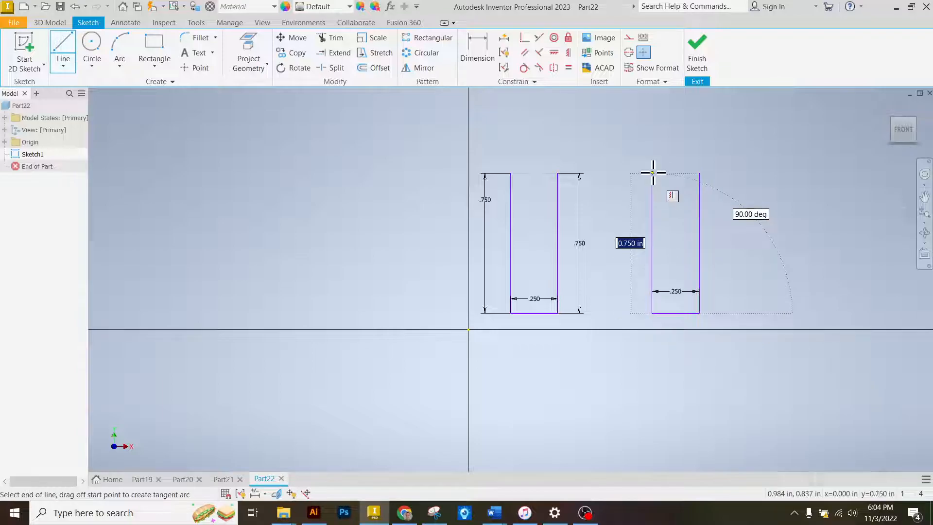
left_click(653, 172)
key("Escape")
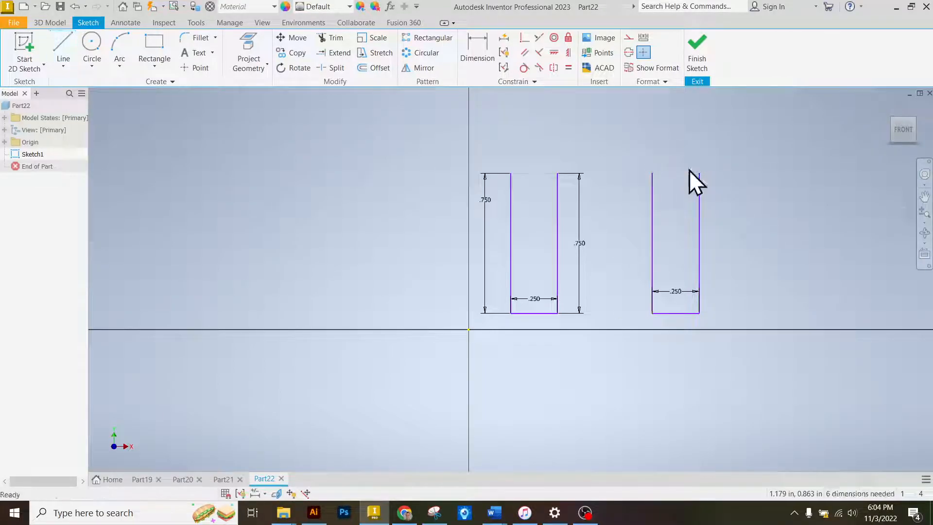
Apply Equal constraints between the two legs' inner vertical lines and between the second leg's inner and outer vertical lines
left_click(567, 68)
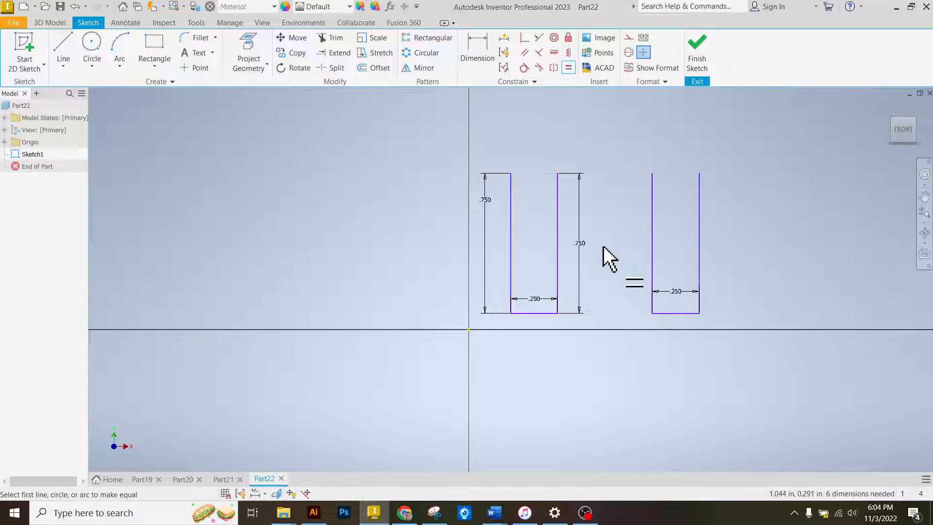
left_click(557, 237)
left_click(656, 235)
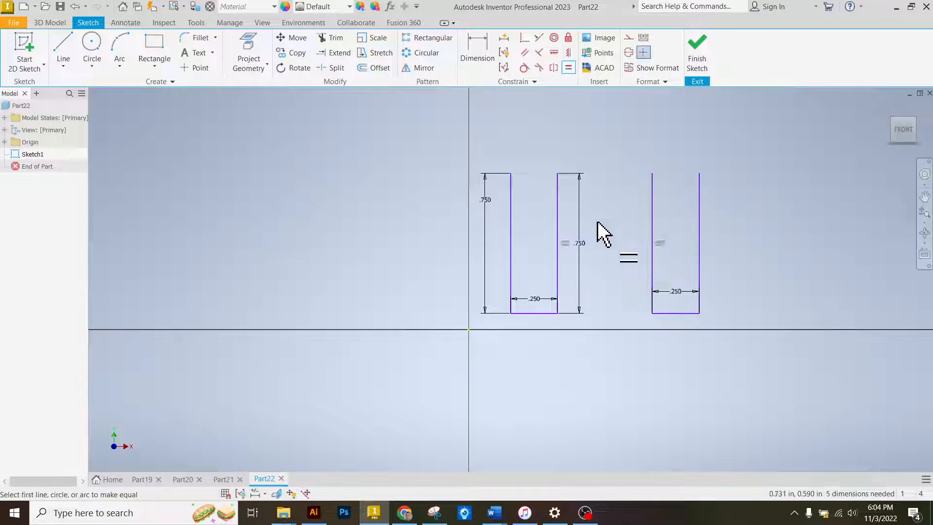
left_click(654, 235)
left_click(700, 228)
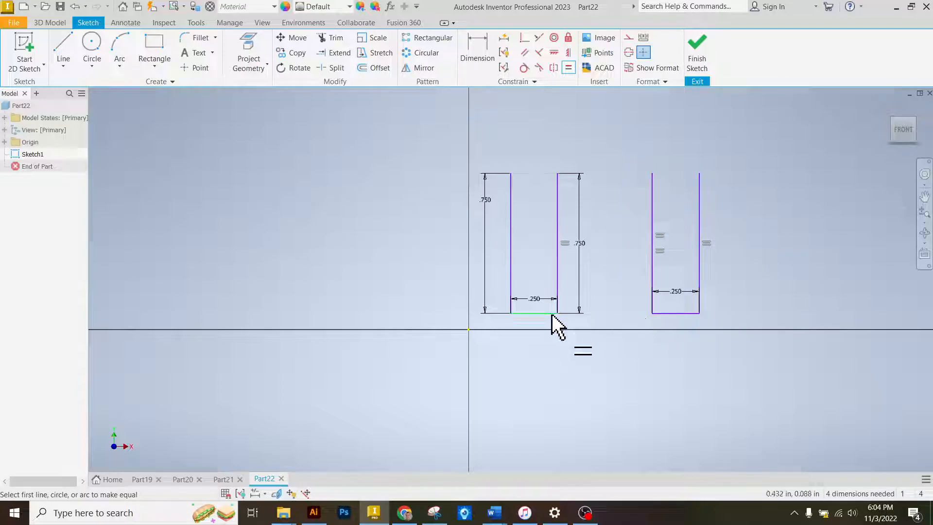
Apply a Collinear constraint to the bases of the two legs and test how the second leg moves
left_click(542, 39)
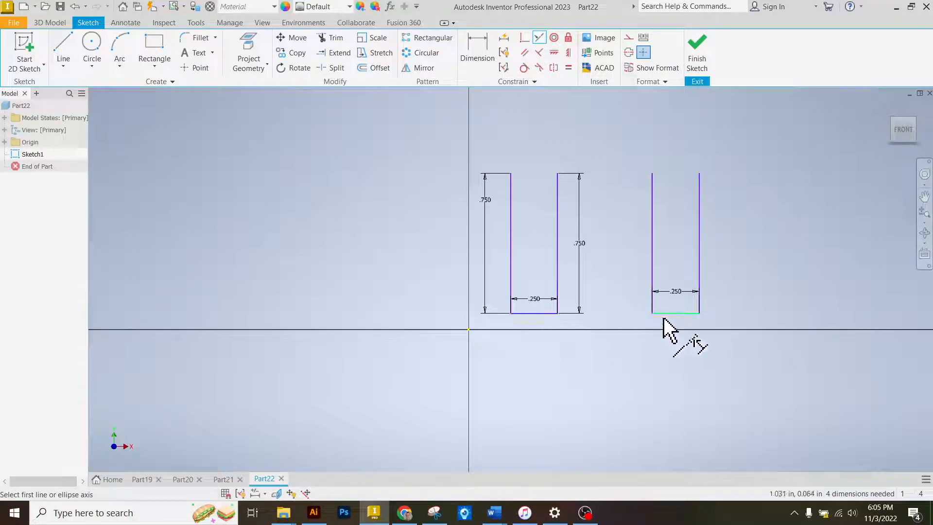
left_click(546, 312)
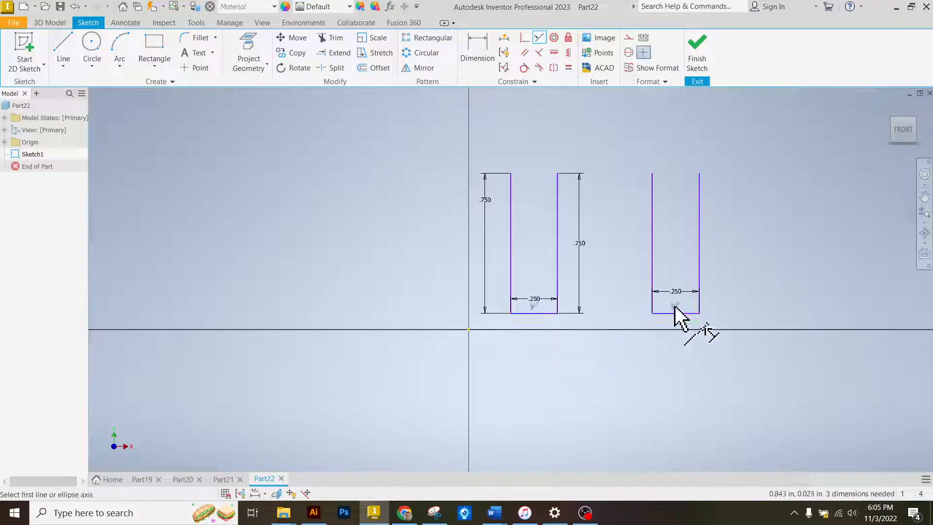
right_click(753, 291)
left_click(797, 291)
mouse_move(686, 316)
left_mouse_down()
mouse_move(686, 247)
mouse_move(729, 293)
mouse_move(702, 213)
mouse_move(783, 219)
mouse_move(789, 285)
mouse_move(734, 220)
mouse_move(671, 221)
mouse_move(664, 283)
mouse_move(726, 265)
mouse_move(686, 222)
mouse_move(681, 236)
mouse_move(687, 229)
left_mouse_up()
scroll(703, 208, "down", 2)
scroll(704, 217, "up", 3)
scroll(680, 206, "down", 2)
scroll(612, 181, "up", 3)
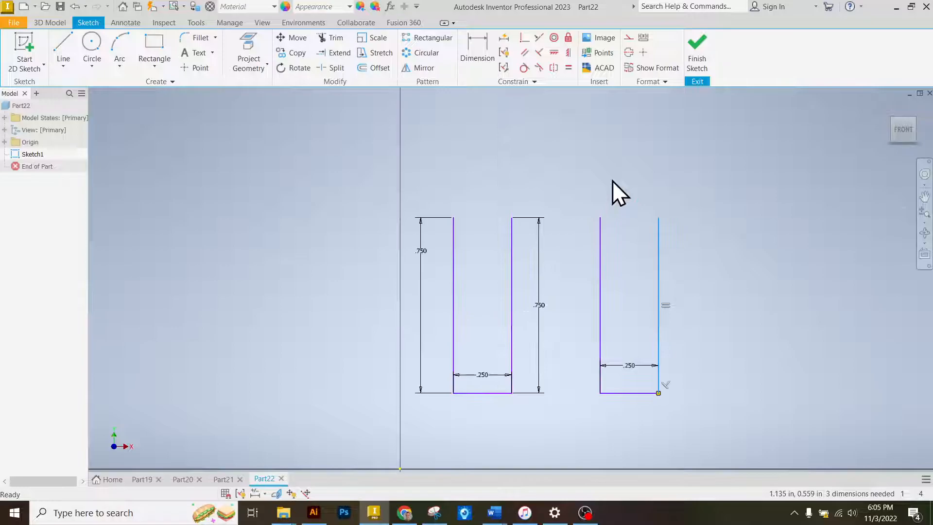
Switch to Chrome to check the arc radii in the arch drawing, and return to Inventor
left_click(374, 520)
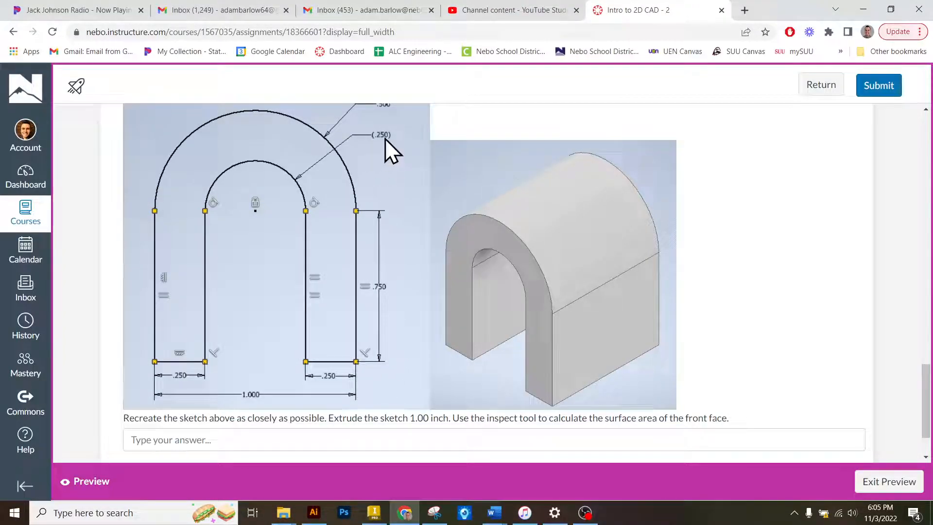
scroll(377, 144, "up", 1)
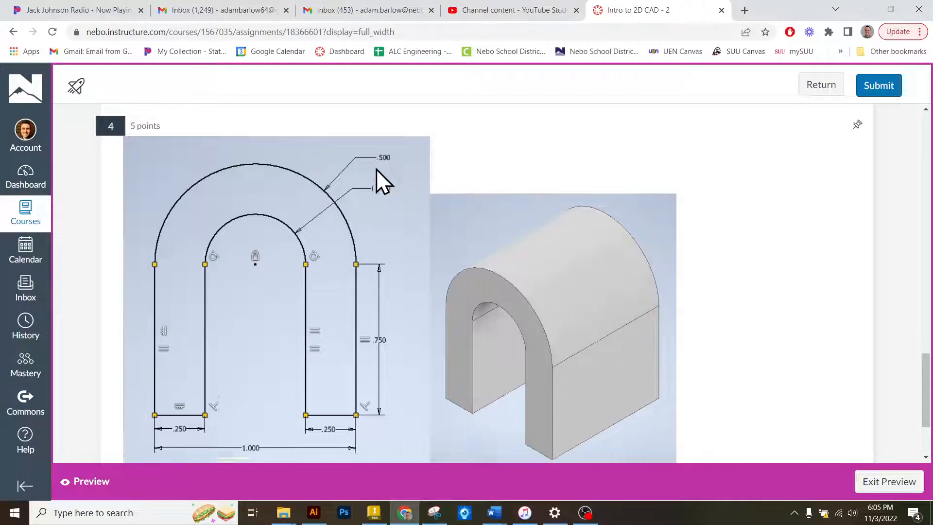
scroll(376, 169, "down", 1)
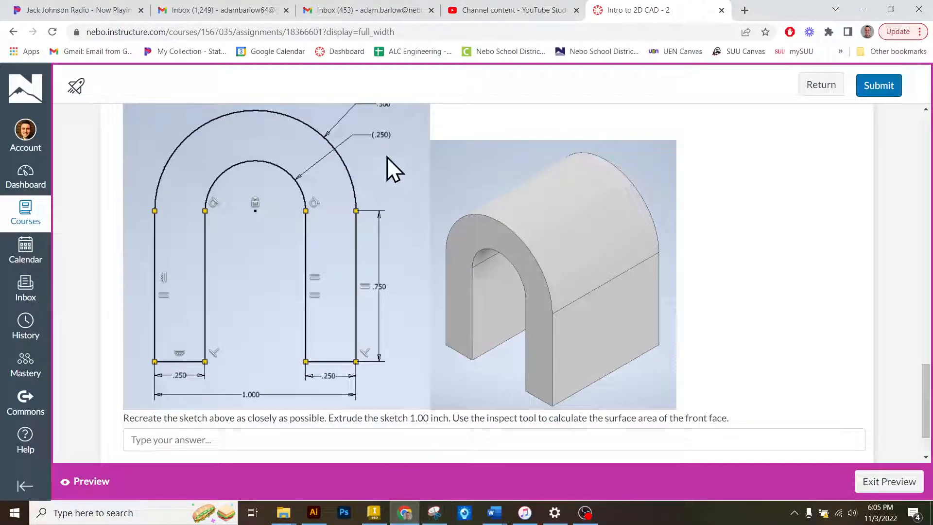
scroll(384, 145, "up", 1)
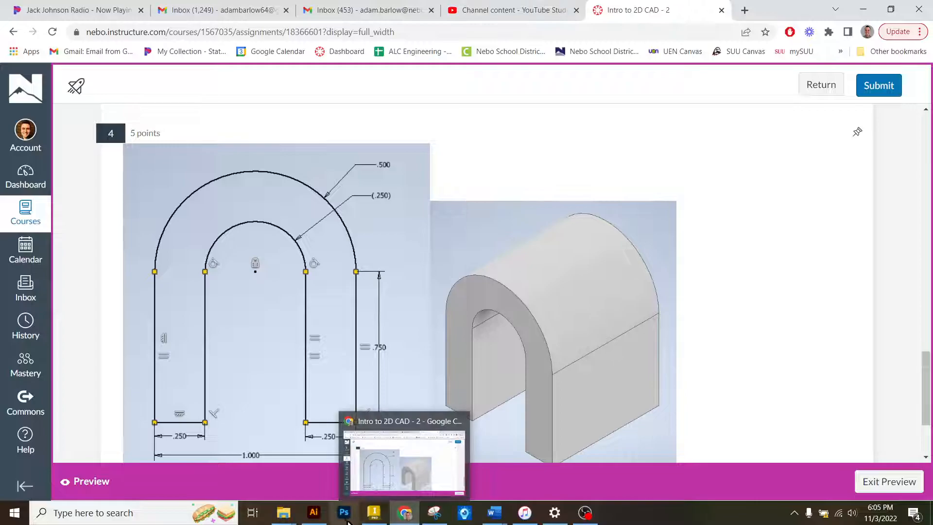
left_click(373, 512)
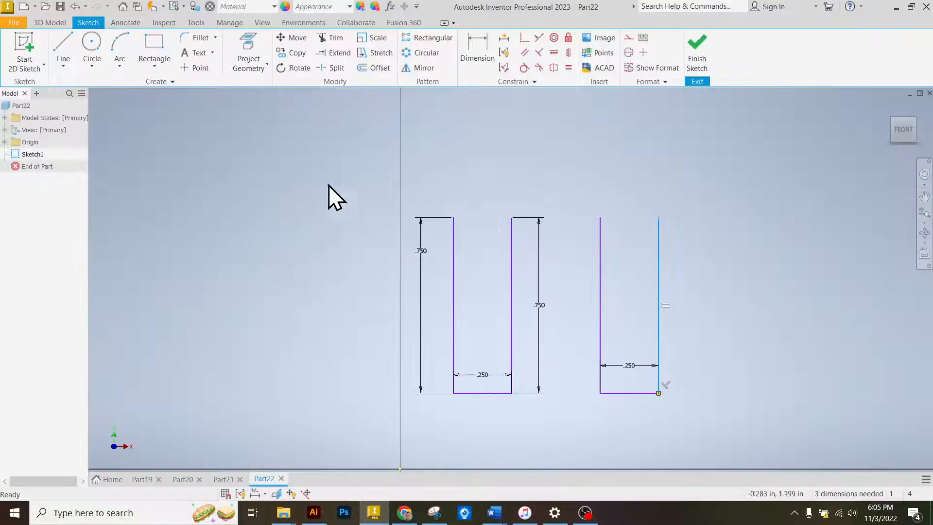
Draw the inner arch as an arc between the tops of the legs' inner lines with a 0.25 in radius
left_click(116, 43)
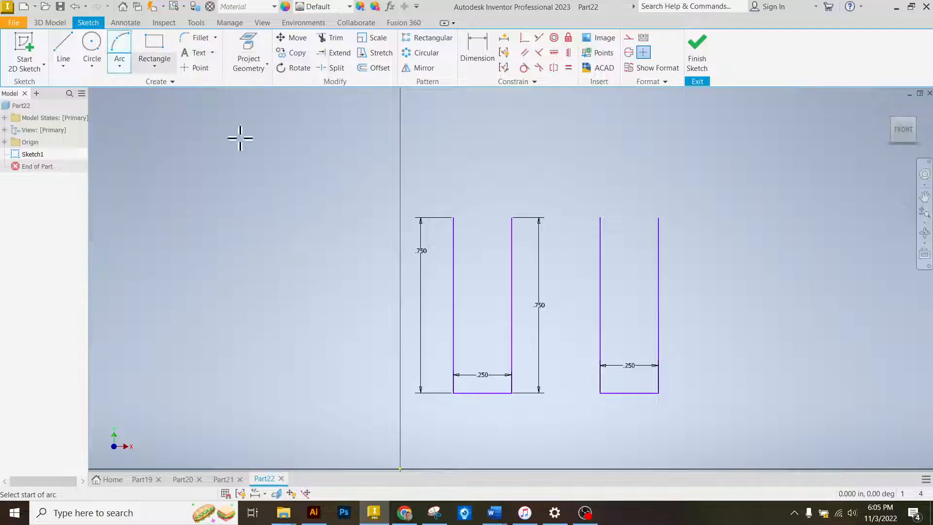
left_click(511, 217)
left_click(601, 212)
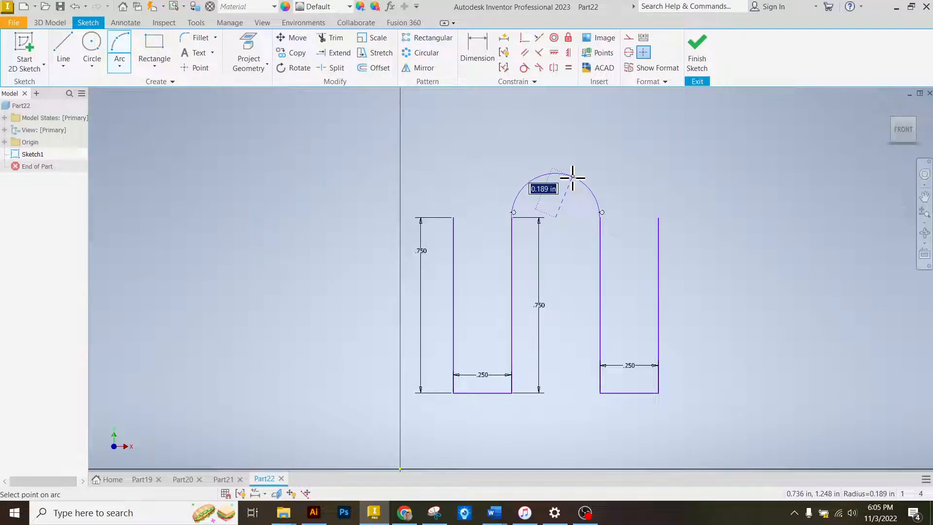
scroll(573, 175, "down", 3)
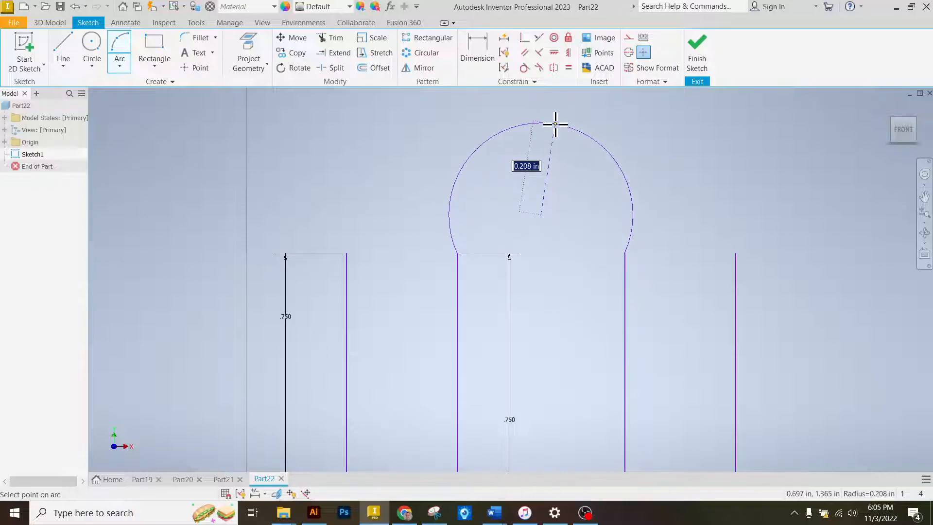
type(".25")
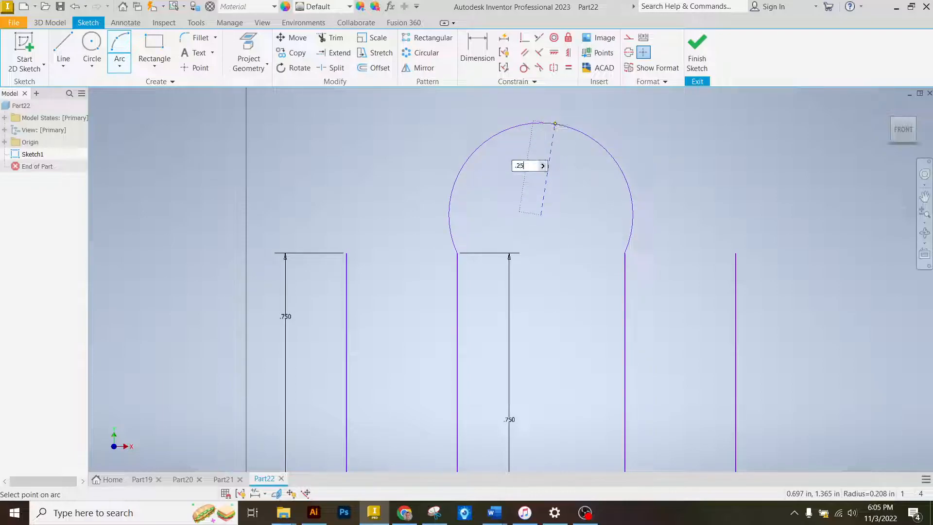
key("Return")
scroll(512, 355, "down", 5)
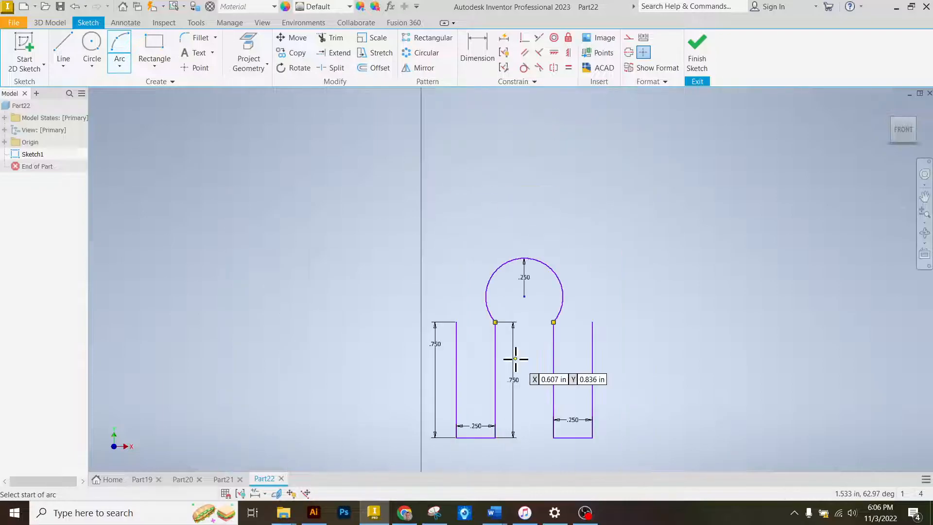
scroll(552, 321, "up", 3)
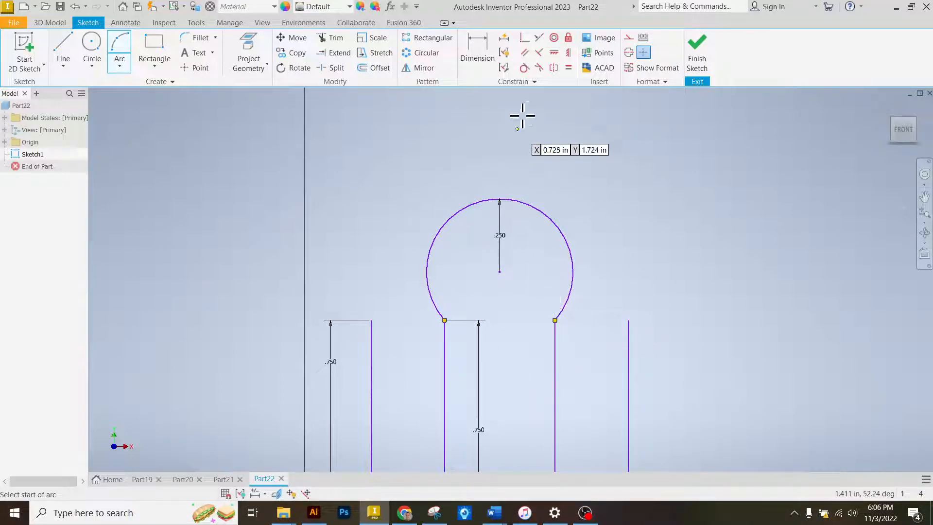
Make the inner arc tangent to the second leg's inner line and try the same with the first leg's inner line
left_click(524, 68)
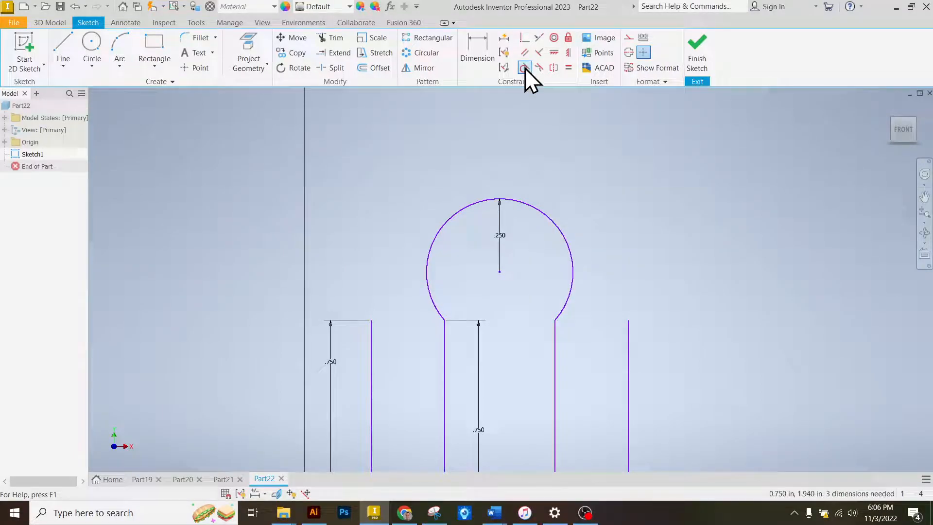
left_click(564, 315)
left_click(558, 336)
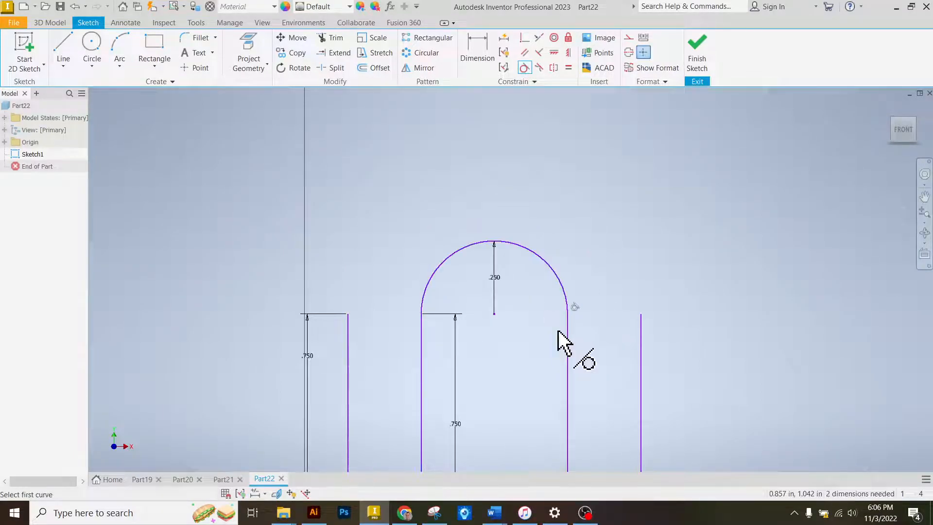
left_click(427, 295)
left_click(421, 330)
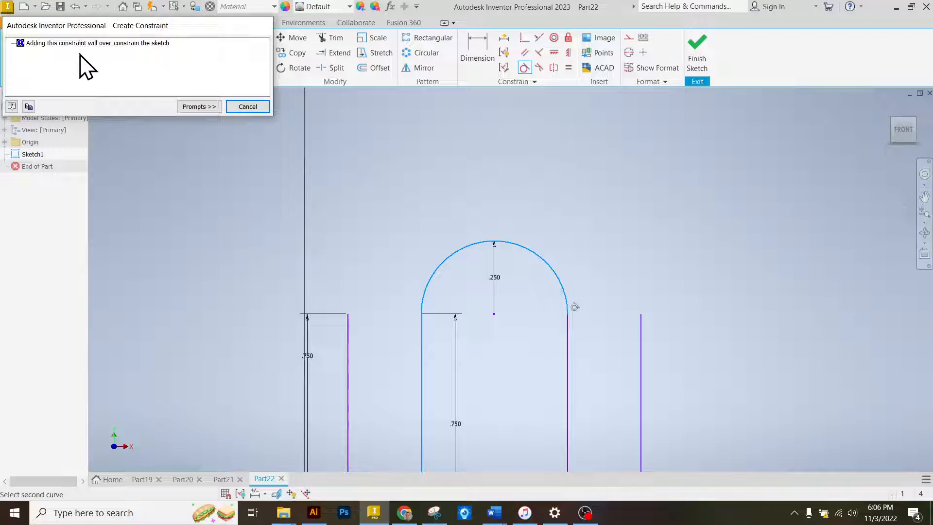
left_click(247, 106)
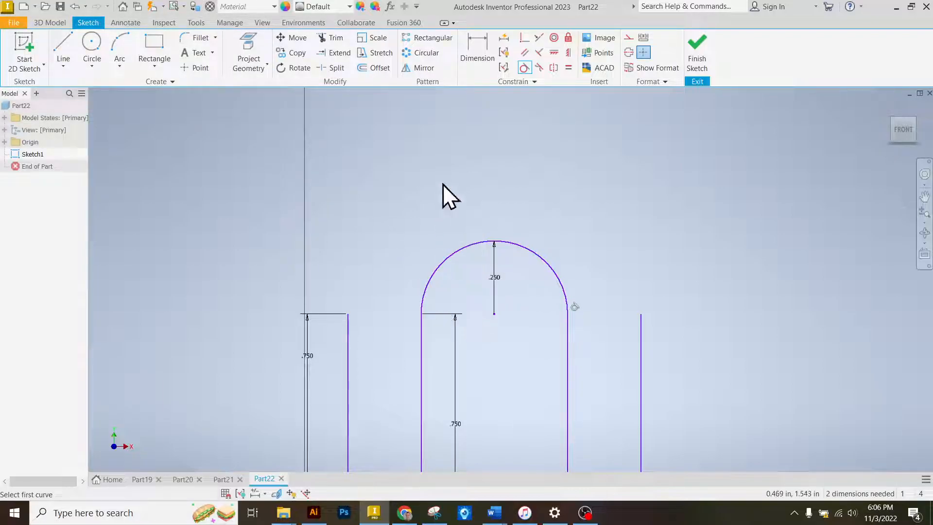
key("Escape")
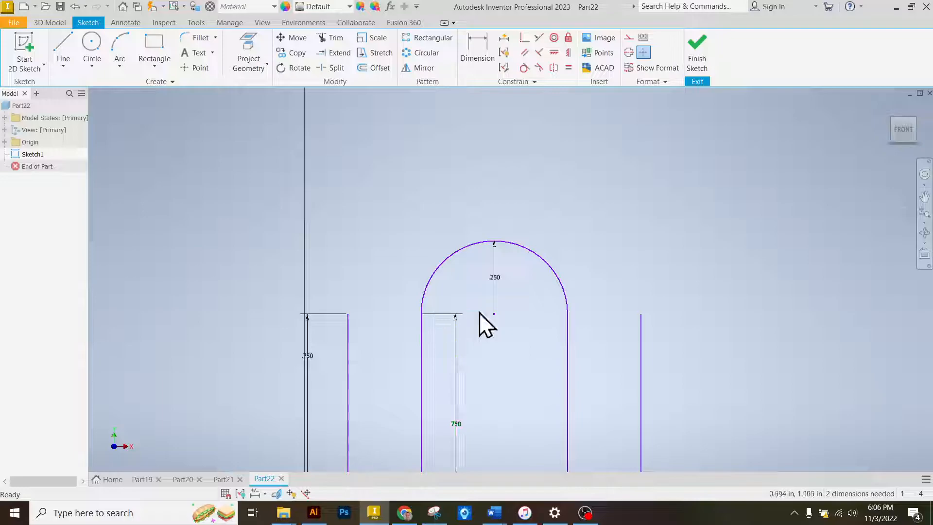
Draw the outer arch as an arc between the tops of the legs' outer lines with a 0.5 in radius
left_click(123, 52)
left_click(347, 313)
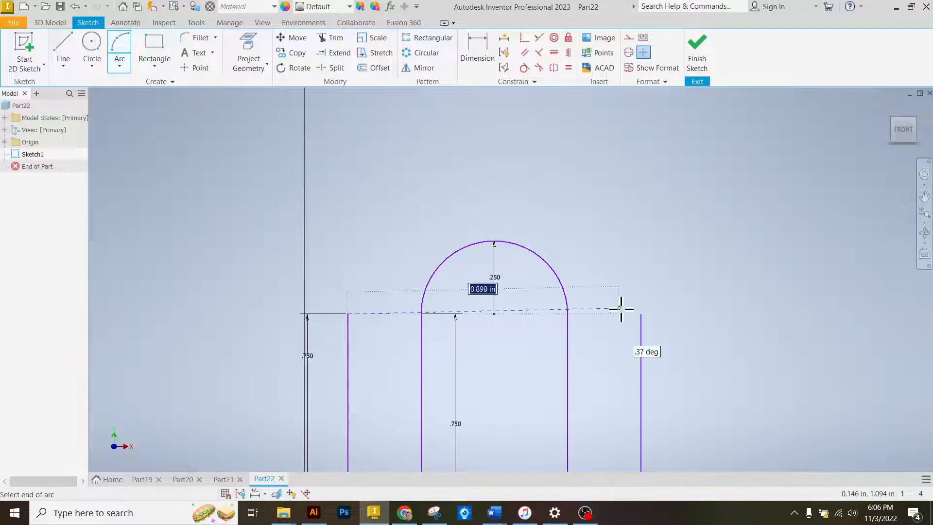
left_click(640, 313)
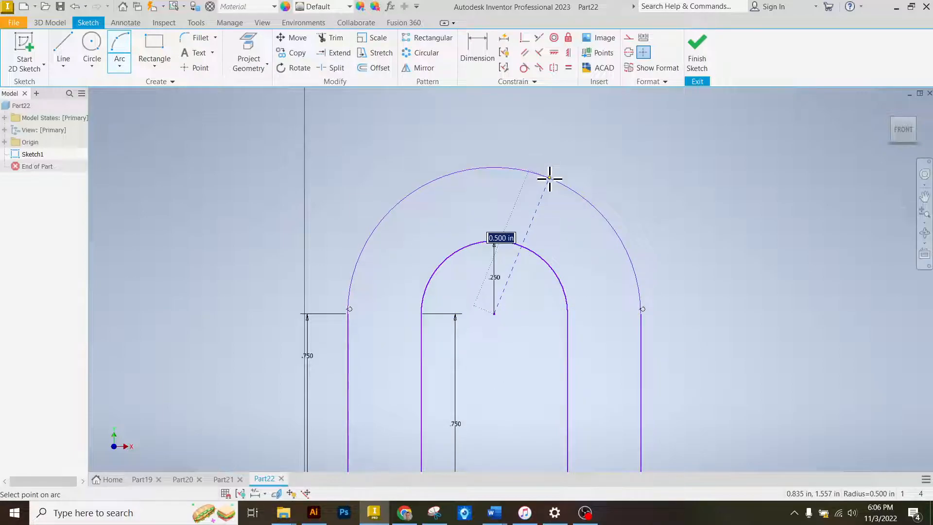
left_click(549, 177)
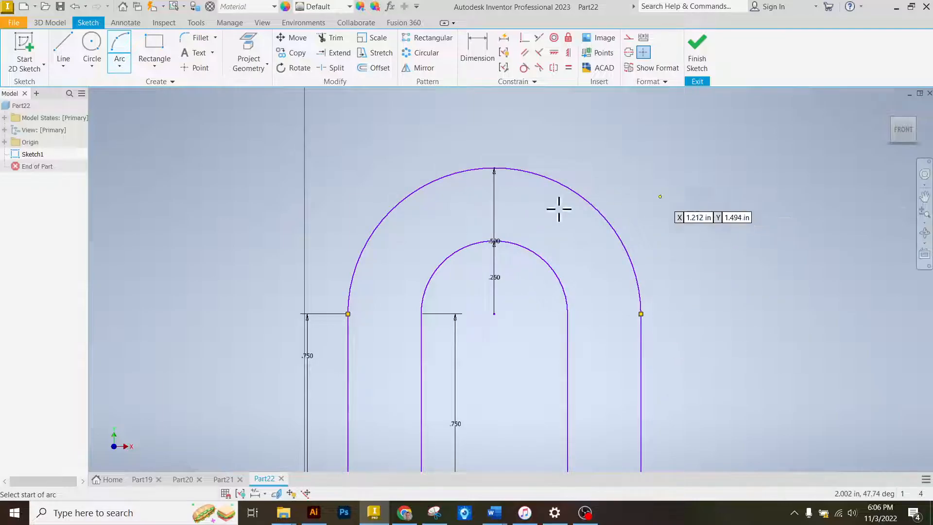
scroll(433, 215, "down", 3)
right_click(676, 191)
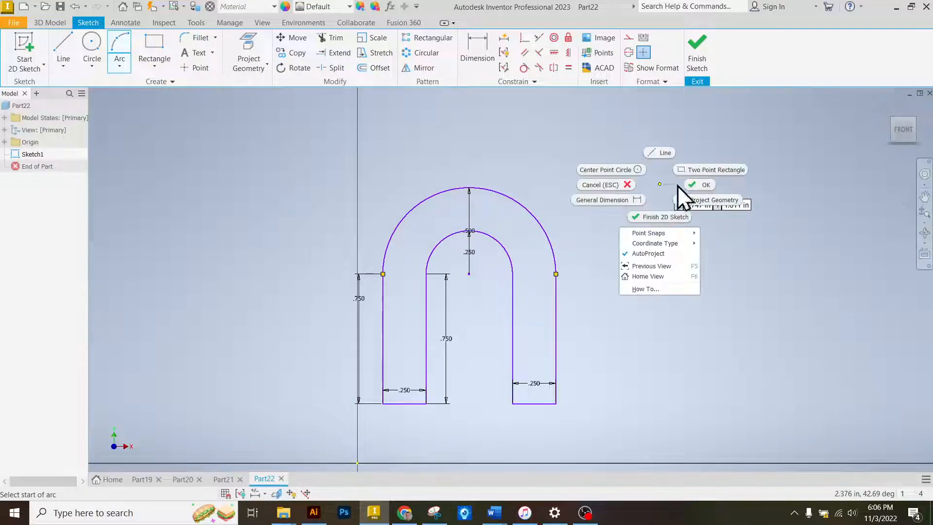
left_click(694, 184)
Move the arch by the arcs' shared center point, lock that point with a Fix constraint and finish the sketch
mouse_move(467, 274)
left_mouse_down()
mouse_move(518, 256)
mouse_move(541, 265)
mouse_move(523, 272)
mouse_move(567, 225)
mouse_move(517, 238)
mouse_move(535, 243)
mouse_move(511, 263)
left_mouse_up()
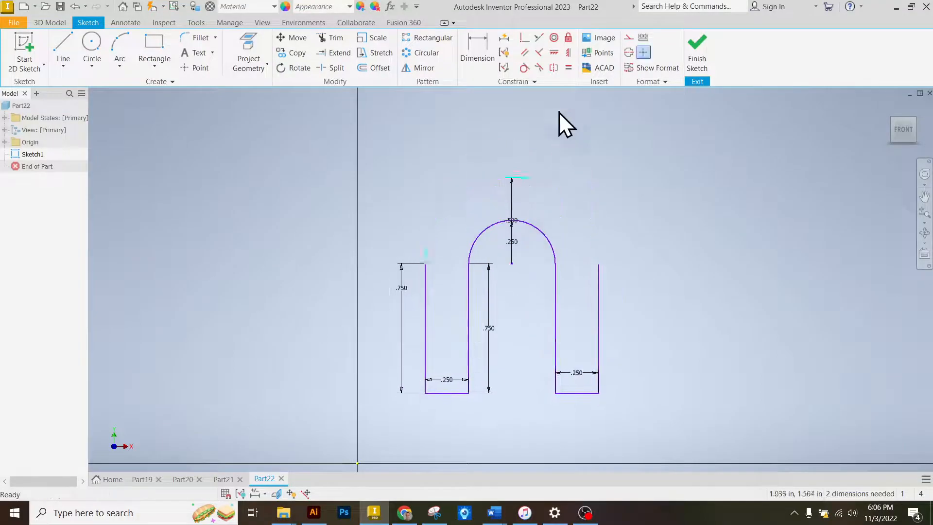
left_click(511, 266)
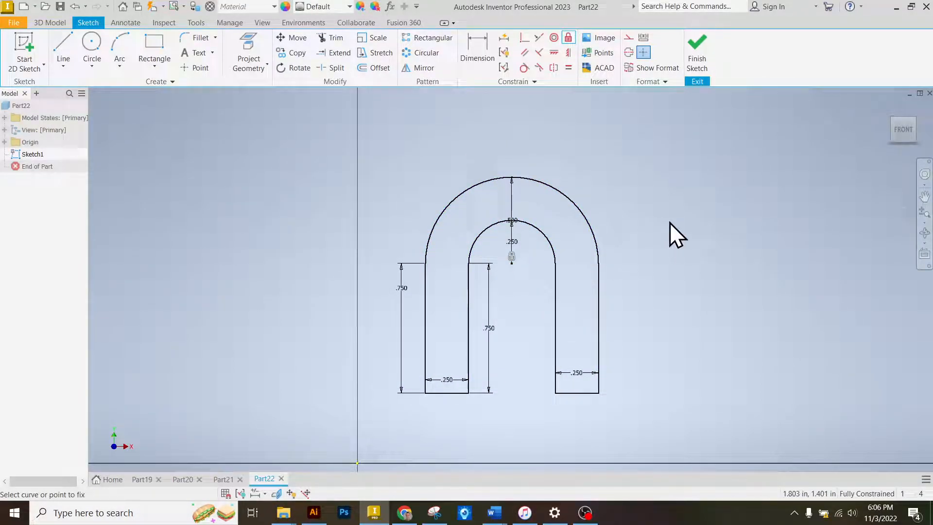
left_click(692, 67)
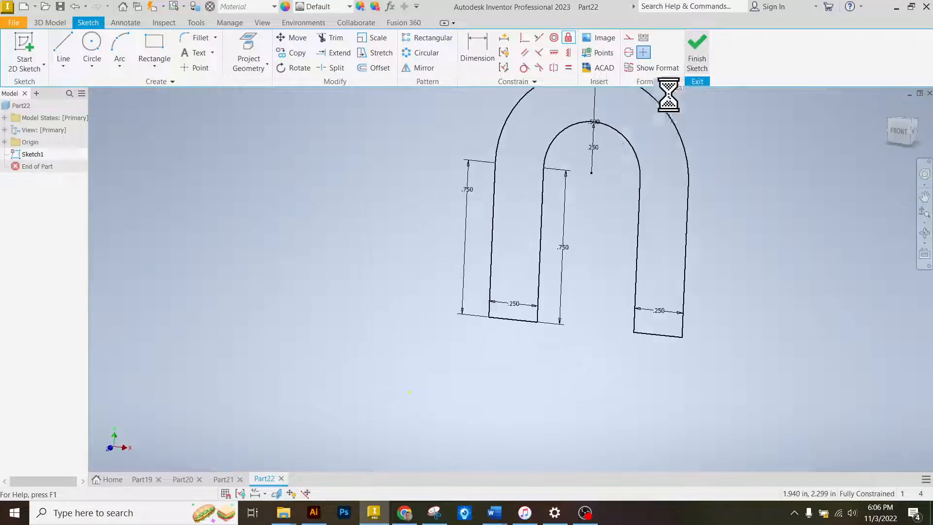
Extrude the arch profile 1 in and start the Measure tool
left_click(65, 54)
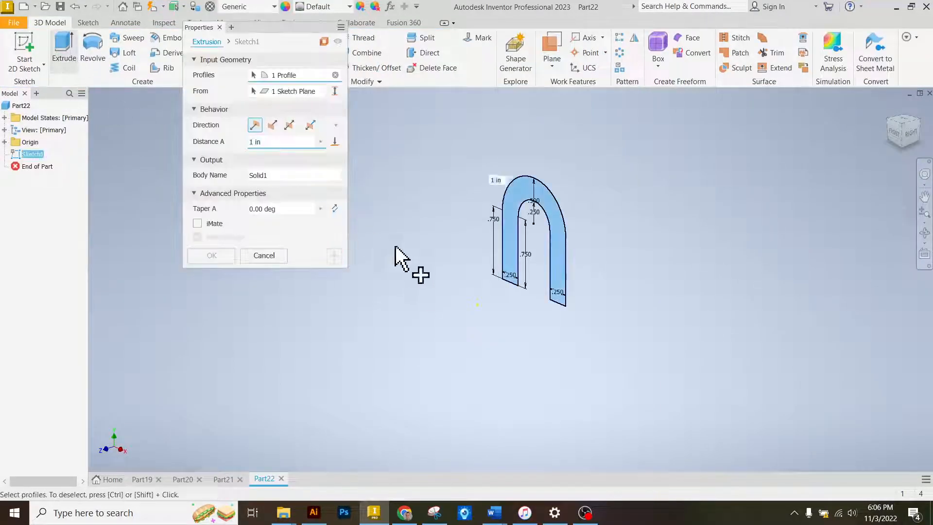
left_click(212, 255)
scroll(475, 339, "up", 3)
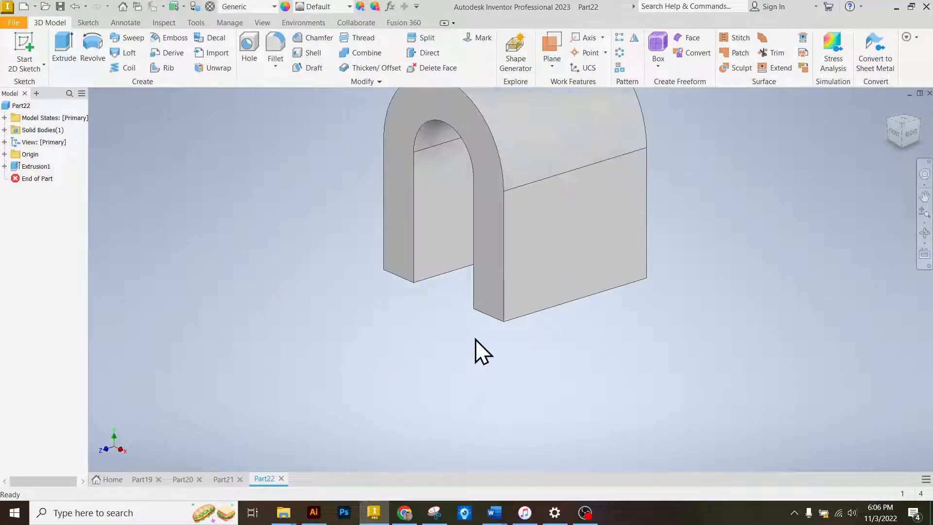
key("m")
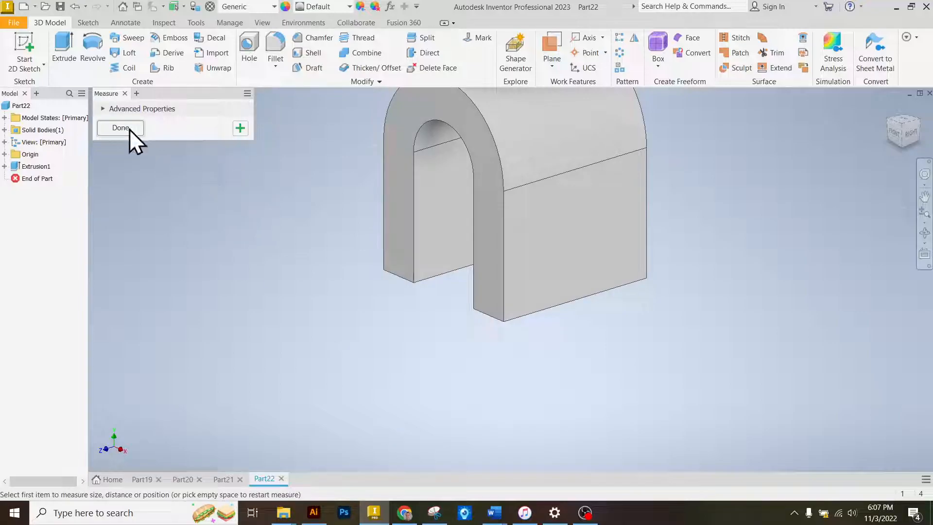
Switch to Chrome and review the arch question's drawing and its instructions for the front face's surface area
left_click(378, 510)
scroll(401, 266, "down", 2)
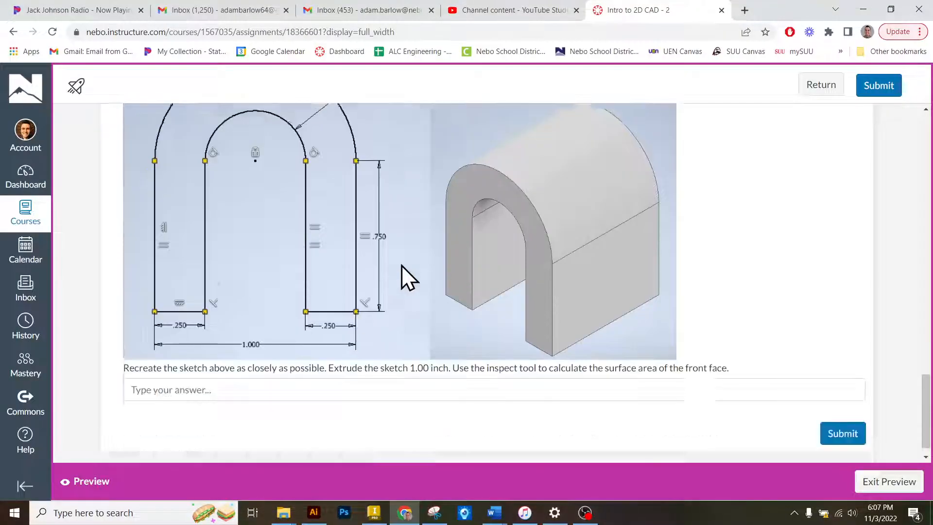
scroll(401, 265, "up", 1)
scroll(401, 265, "up", 2)
scroll(401, 266, "down", 3)
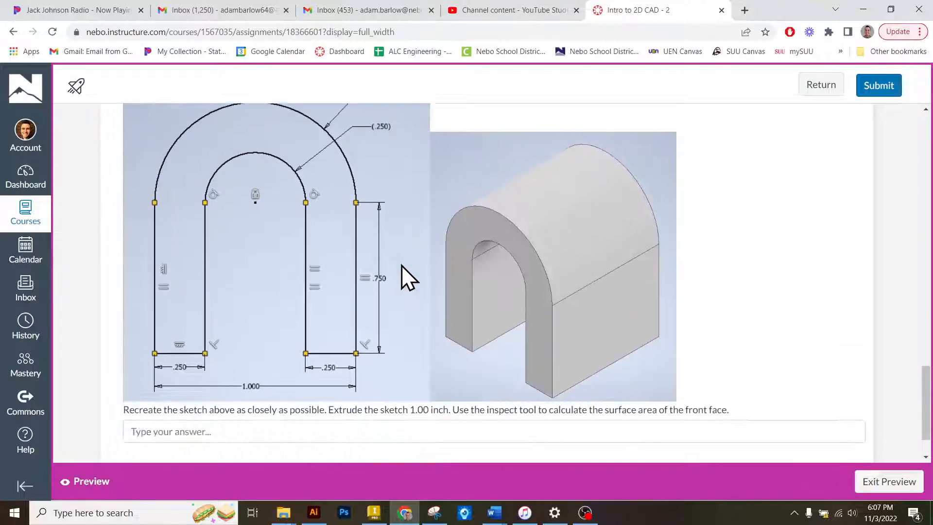
left_click(585, 513)
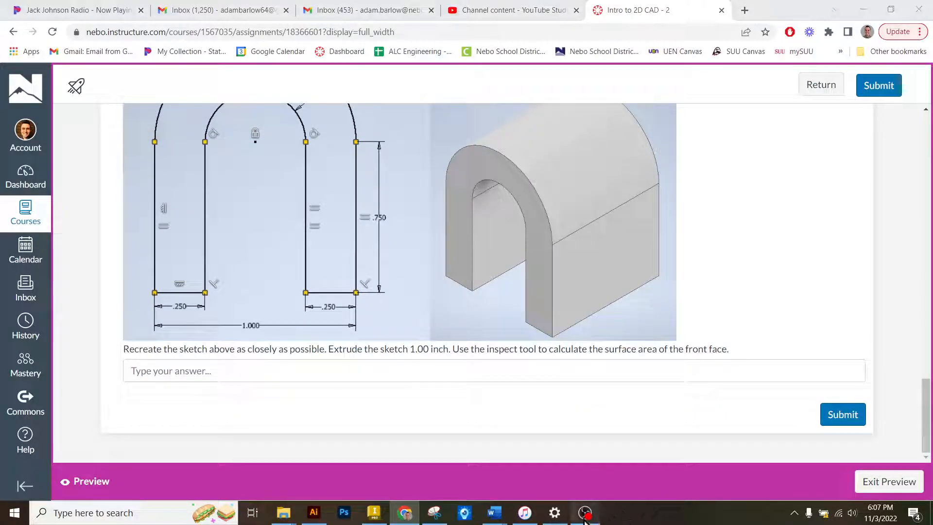